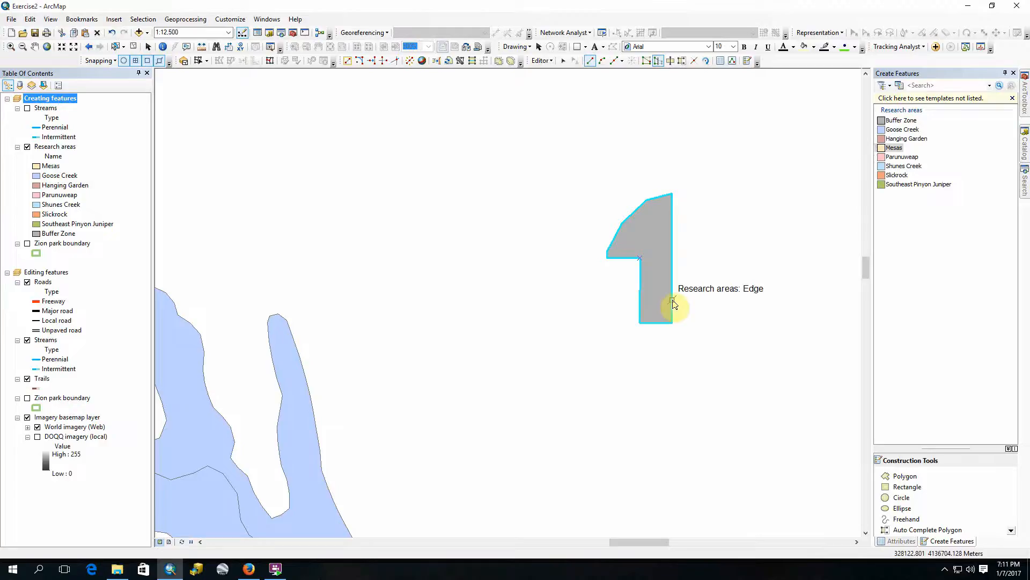
Undo the deletion and the earlier reshape of the grey Buffer Zone polygon, back to its L shape.
key("Delete")
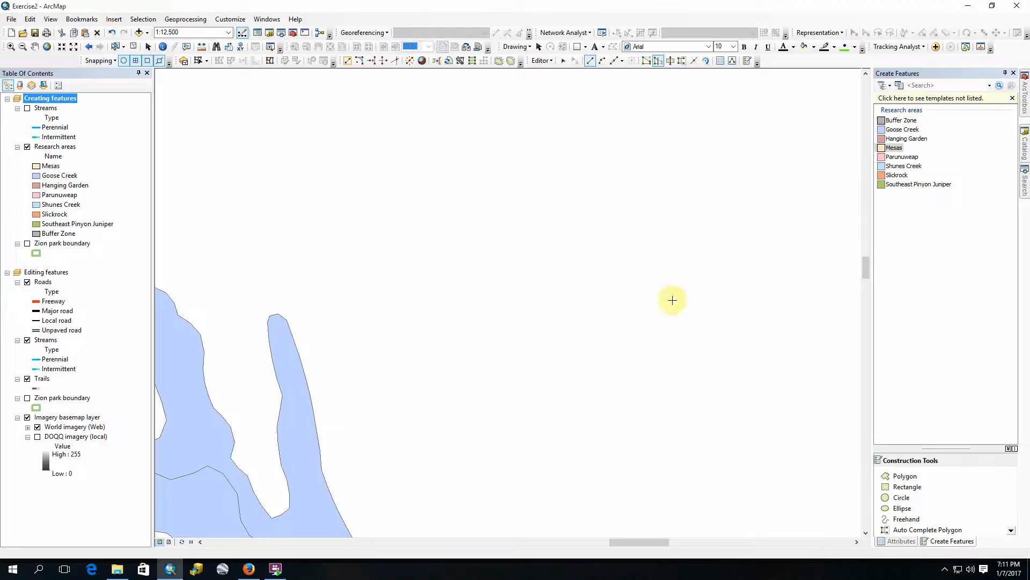
key("ctrl+z")
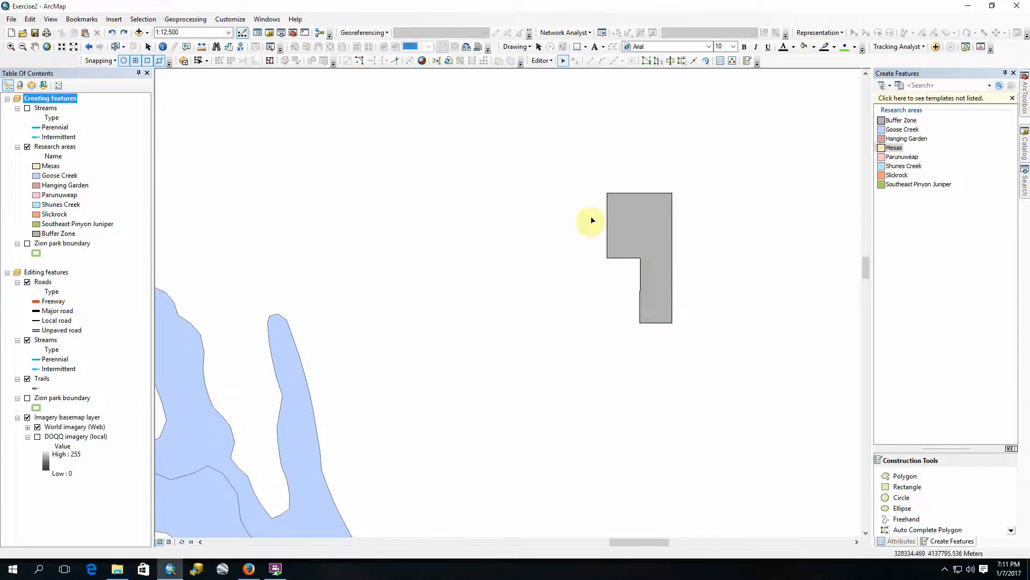
Try reshaping the L-shaped Buffer Zone polygon with an arc segment starting at its outer left corner, undo it, and clear the selection.
left_click(649, 228)
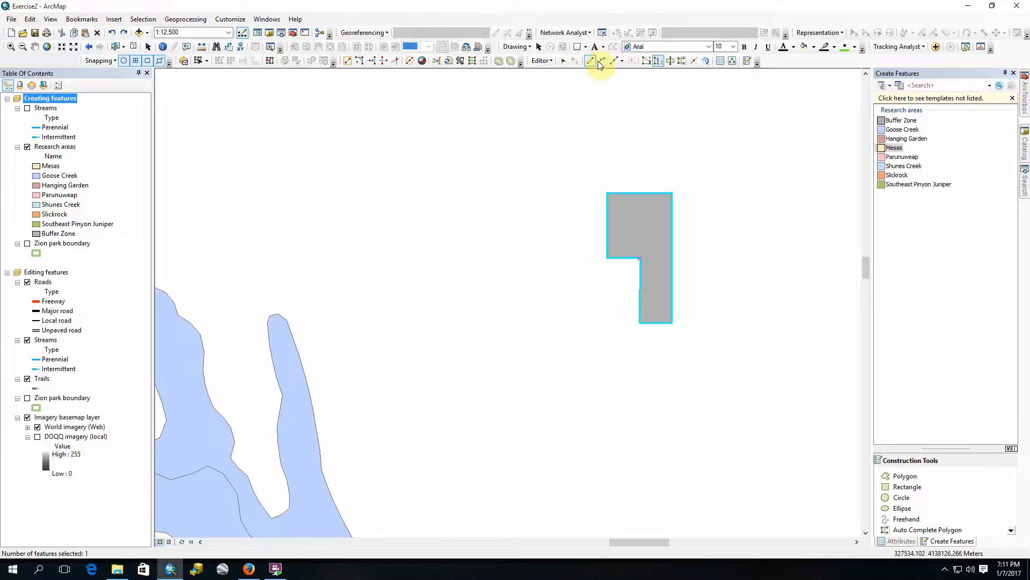
left_click(603, 61)
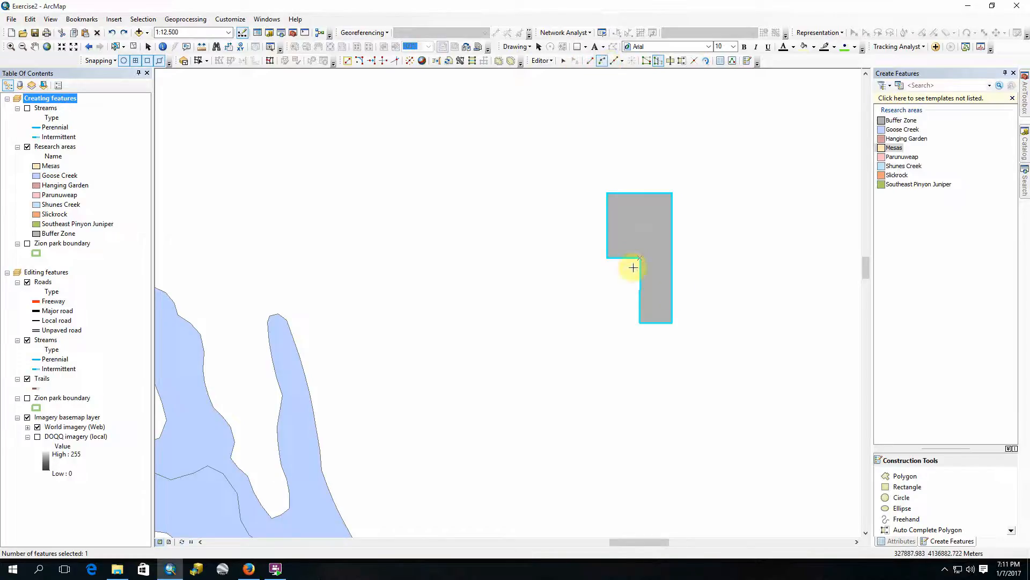
left_click(606, 258)
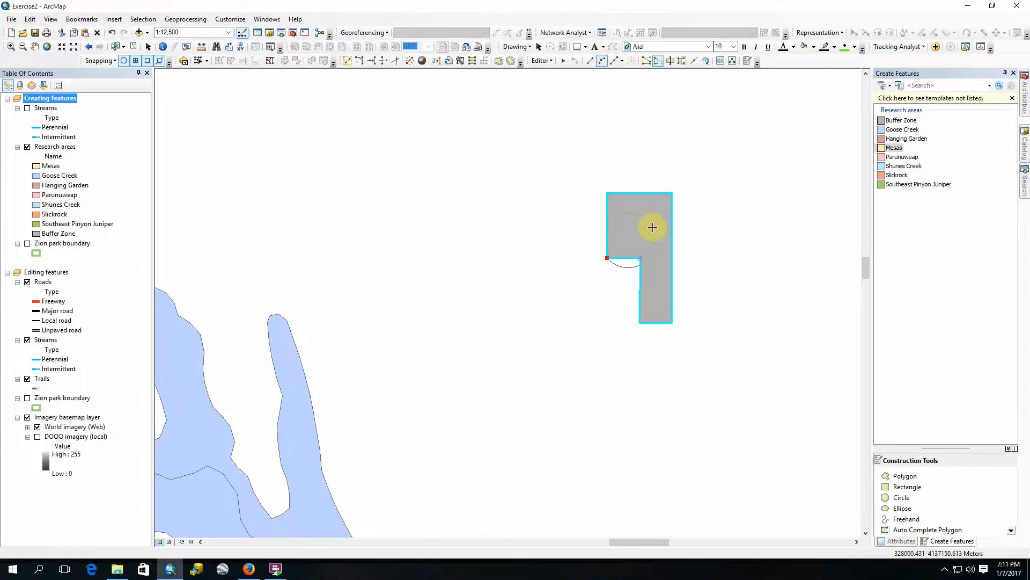
double_click(680, 244)
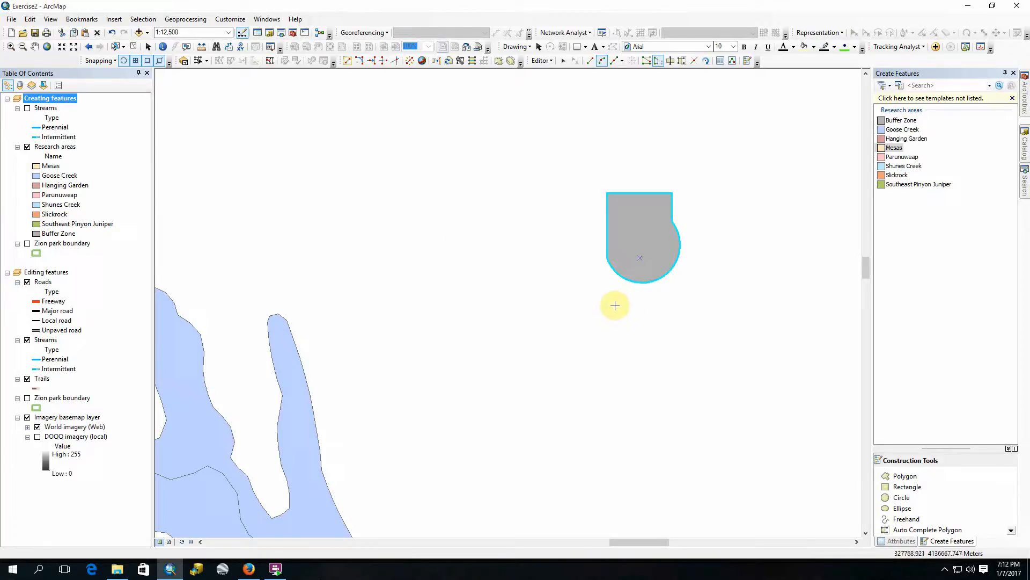
key("ctrl+z")
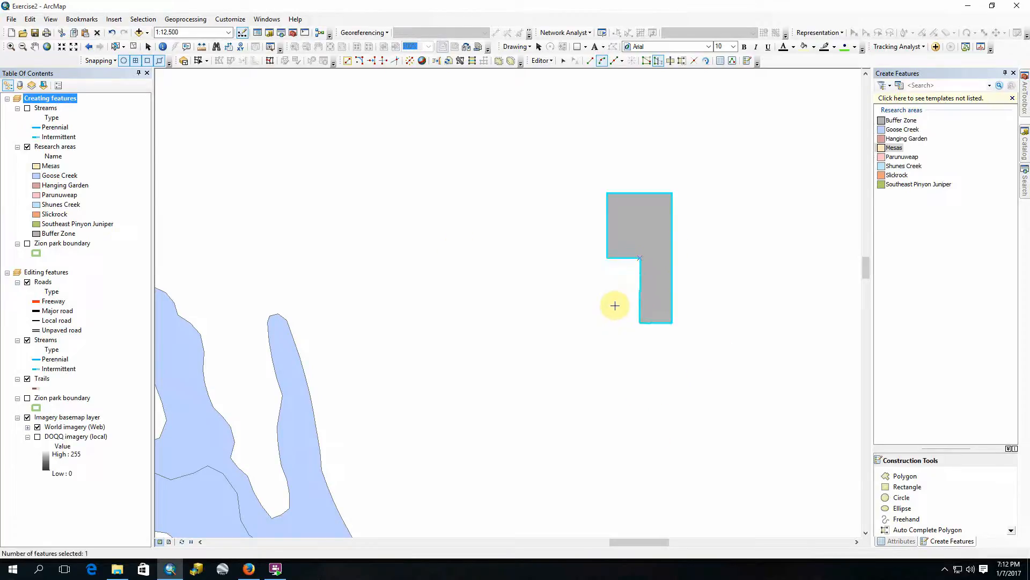
left_click(564, 62)
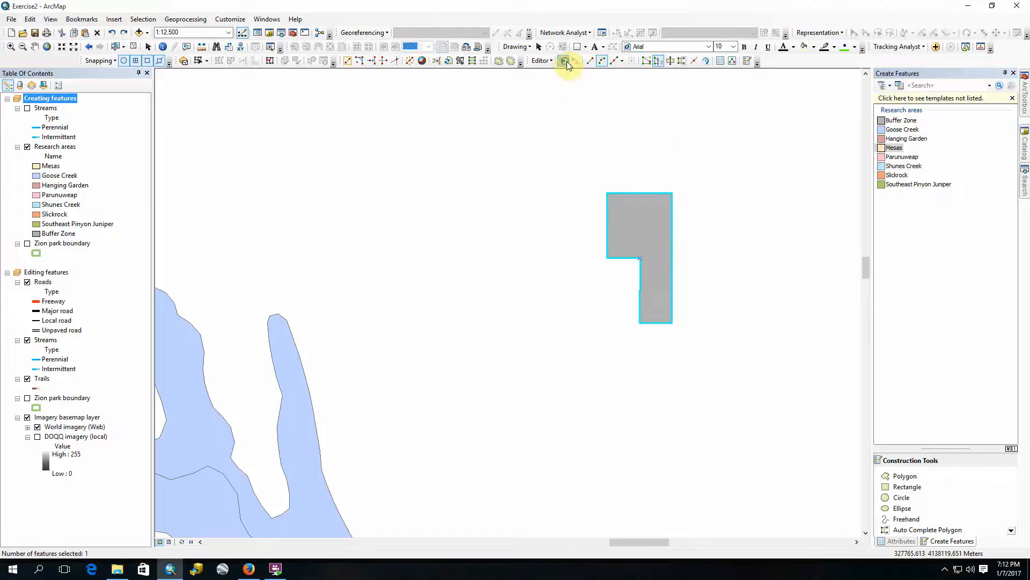
left_click(584, 213)
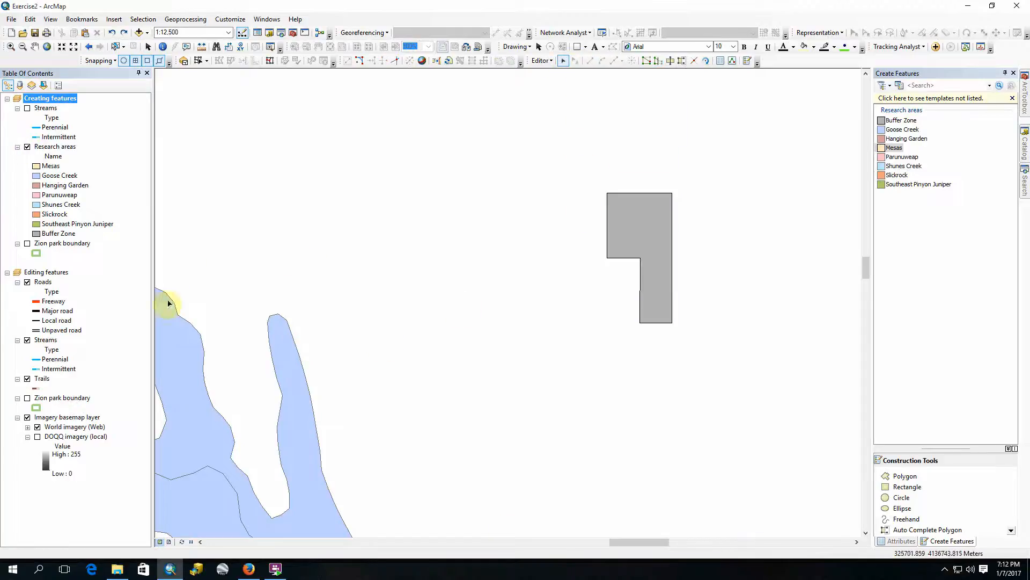
Collapse the Editing features and Creating features data frames.
left_click(7, 272)
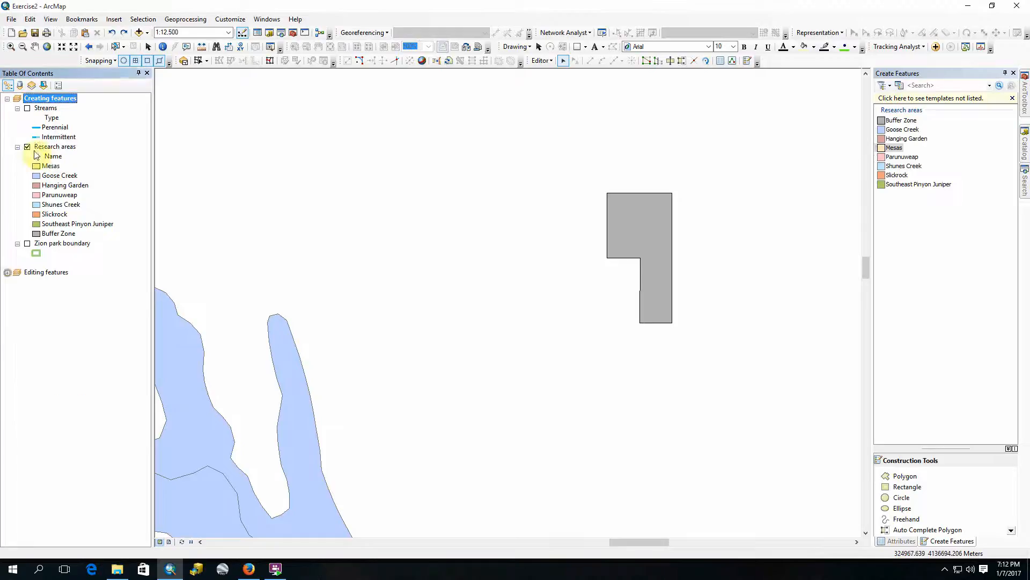
left_click(7, 99)
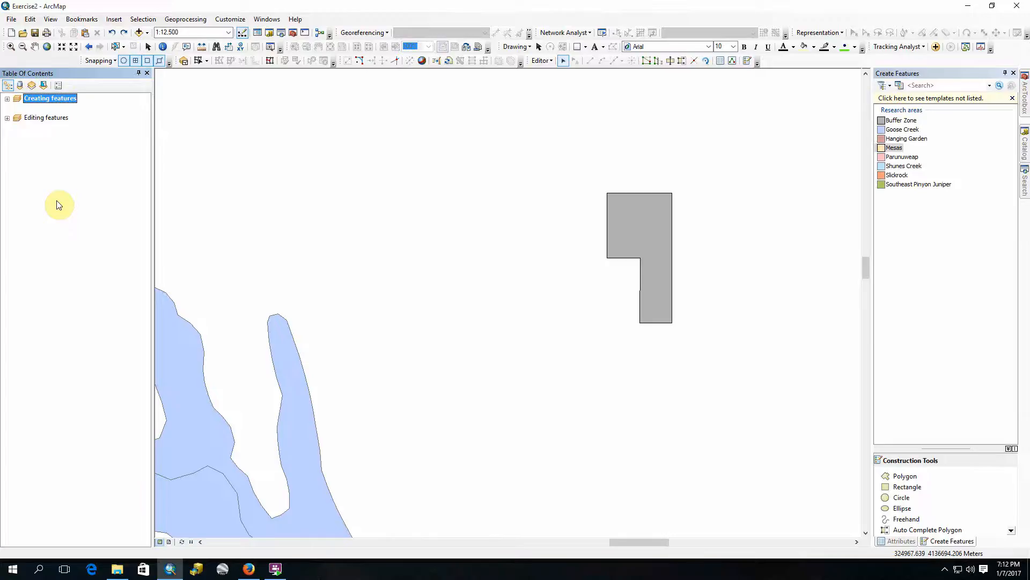
key("ctrl+1")
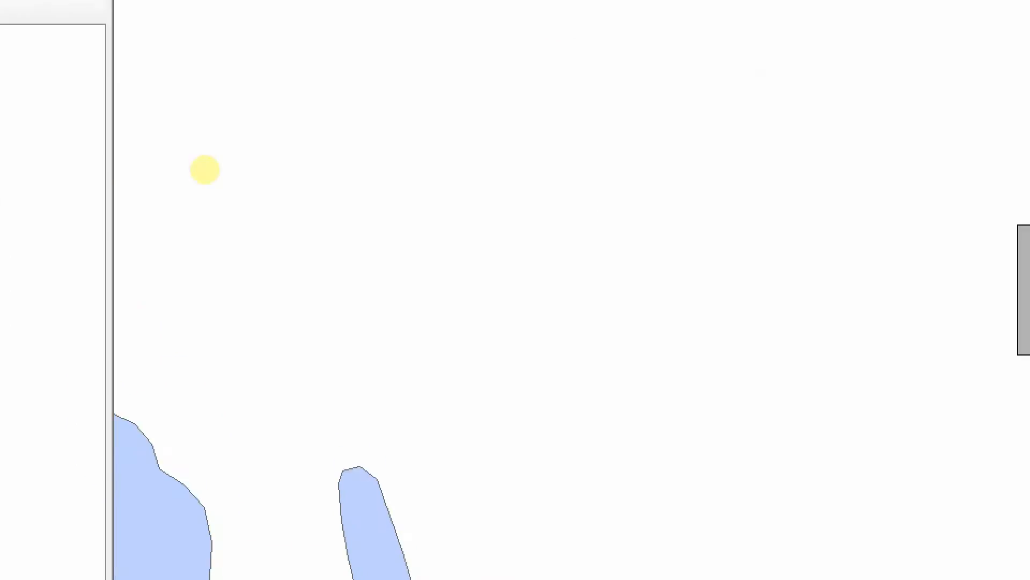
left_click(239, 161)
left_click_drag(175, 46, 423, 421)
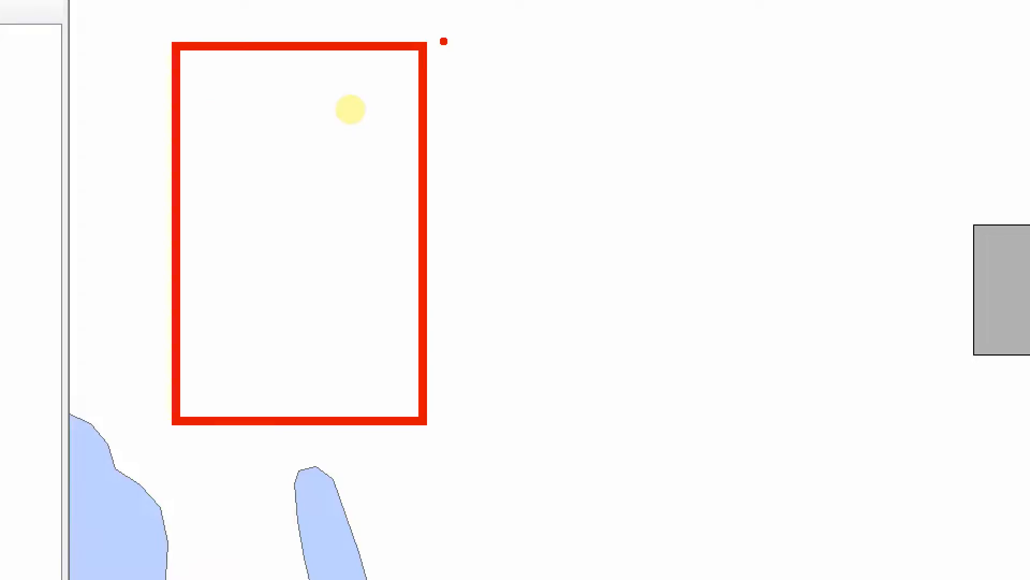
left_click_drag(442, 41, 730, 421)
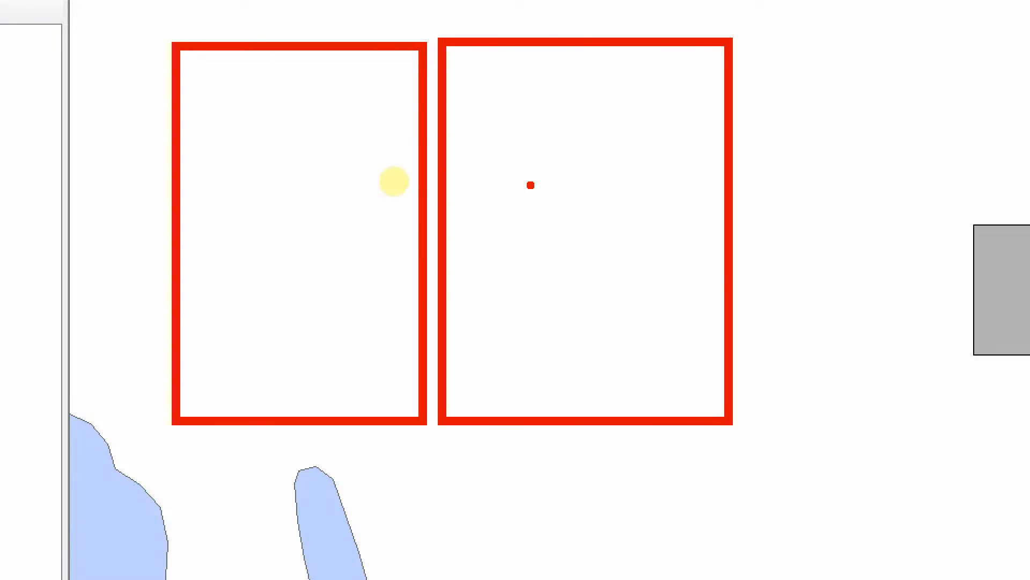
left_click_drag(504, 168, 513, 256)
mouse_move(495, 158)
left_mouse_down()
mouse_move(572, 210)
mouse_move(505, 260)
left_mouse_up()
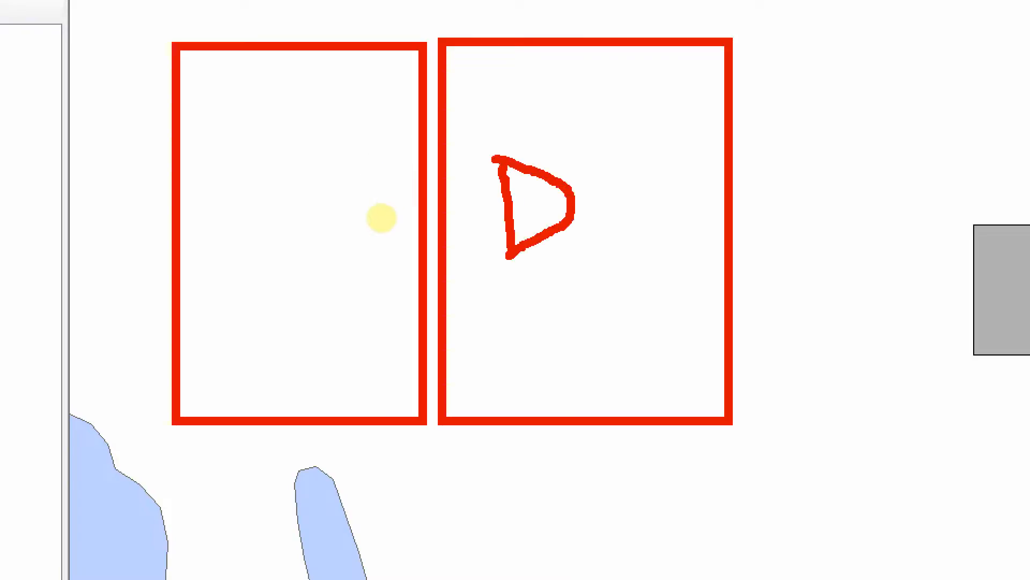
mouse_move(334, 164)
left_mouse_down()
mouse_move(295, 147)
mouse_move(314, 262)
mouse_move(380, 245)
left_mouse_up()
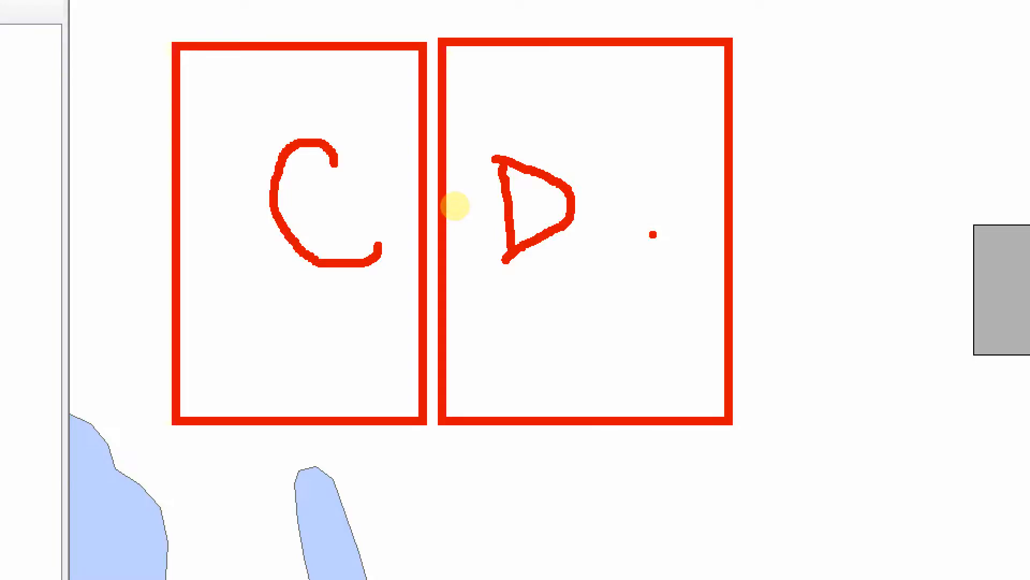
key("Escape")
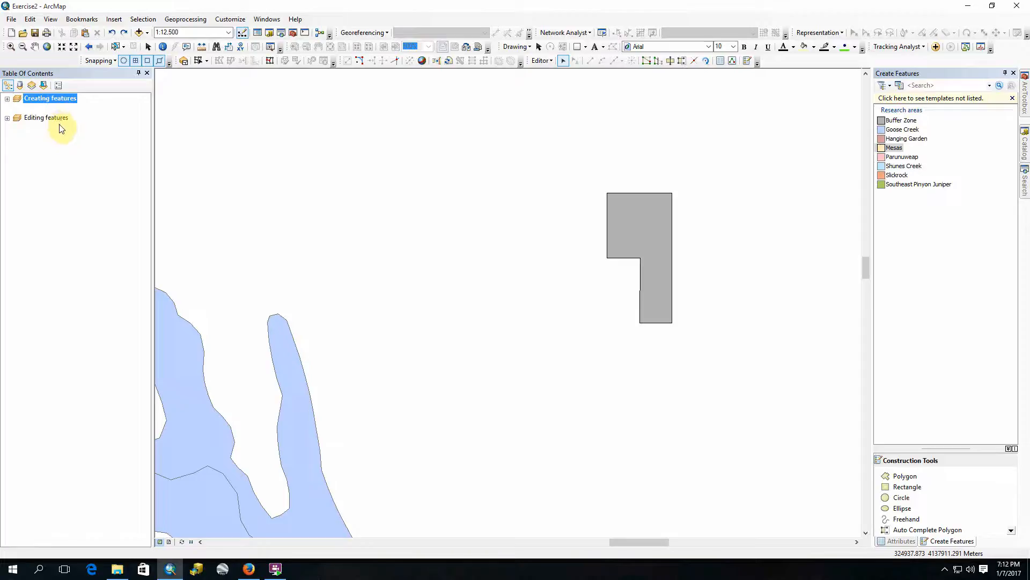
left_click(7, 99)
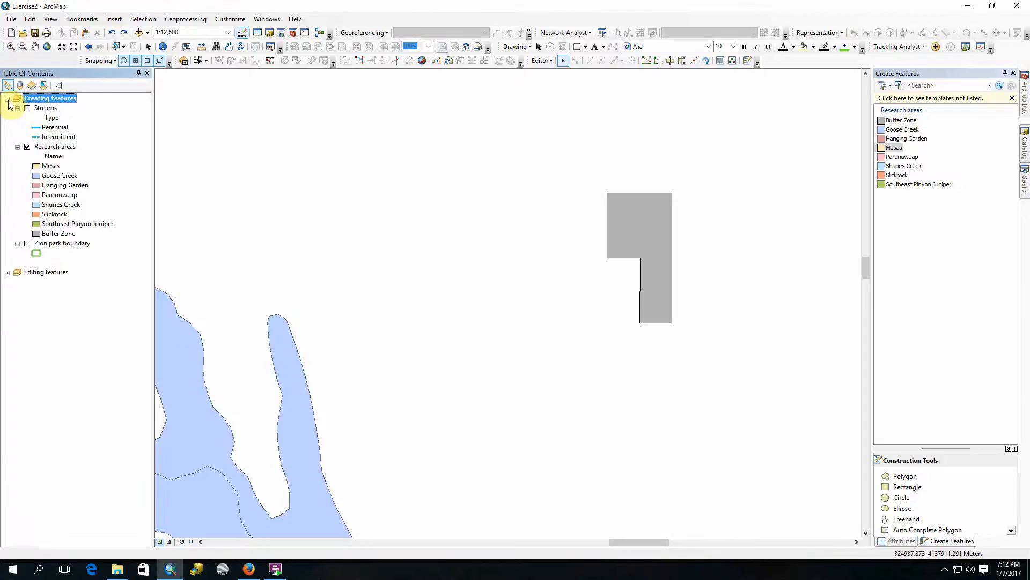
left_click(7, 99)
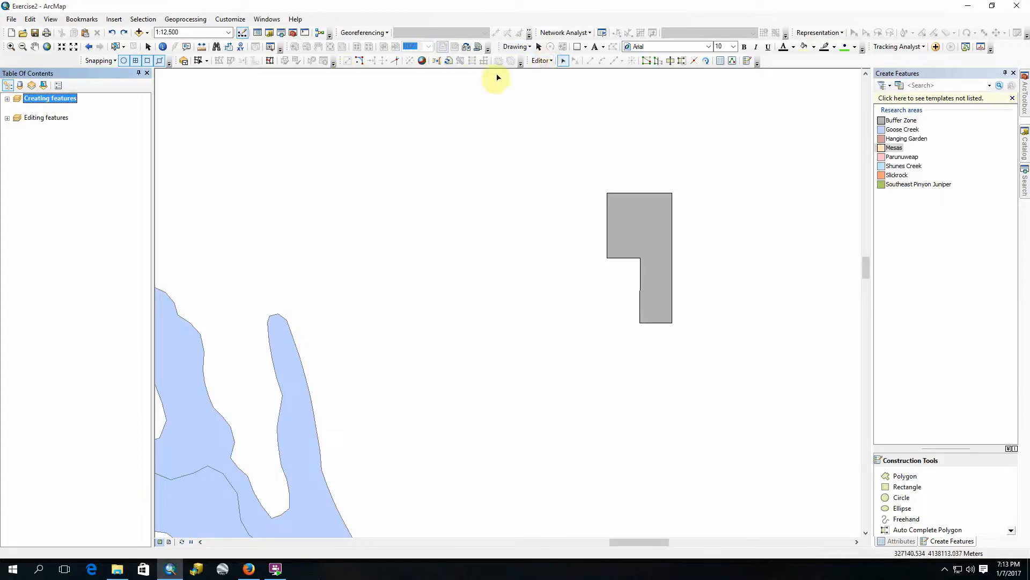
Expand the Editing features data frame and make it the active one.
left_click(7, 119)
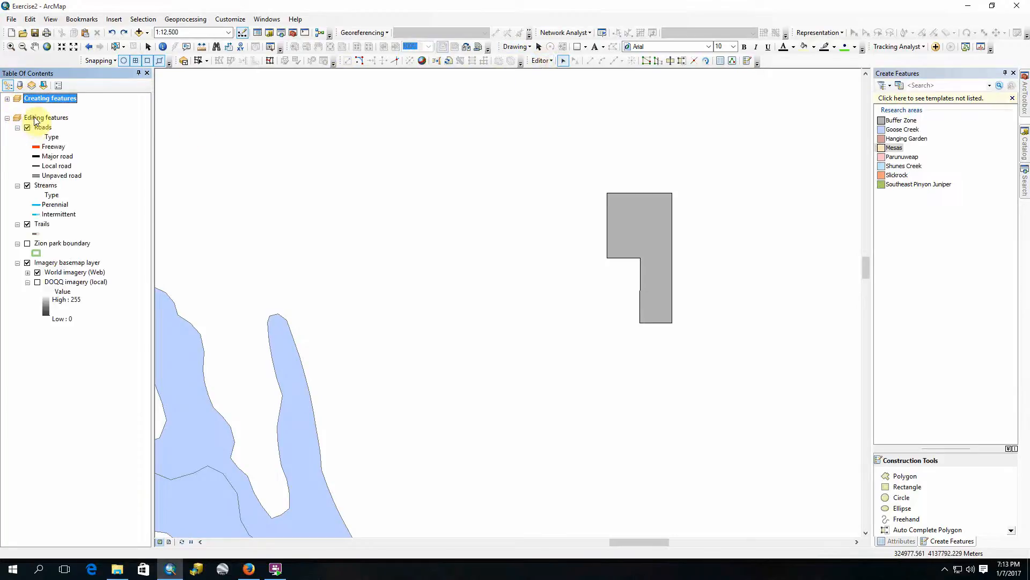
left_click(34, 118)
right_click(37, 119)
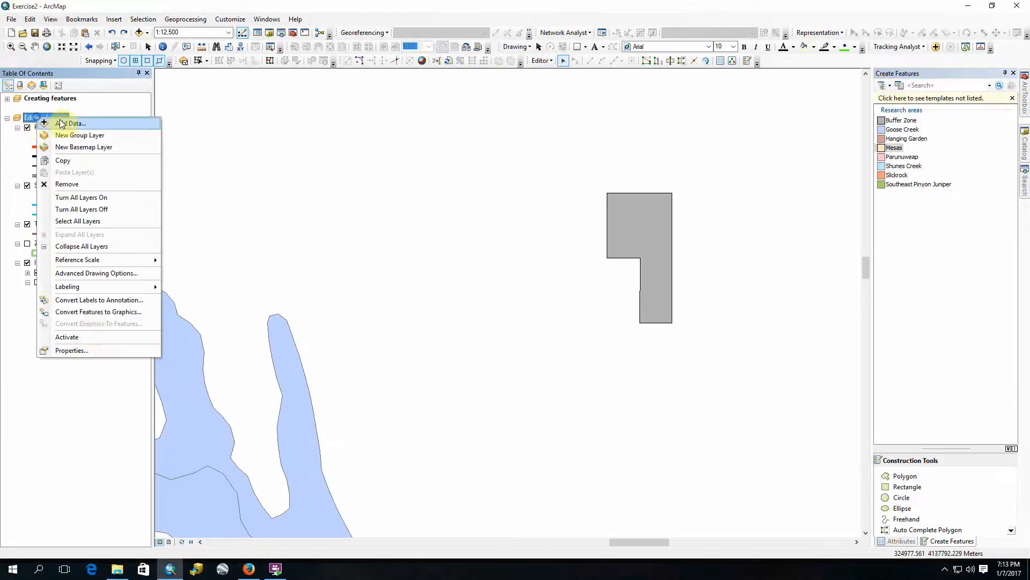
left_click(89, 336)
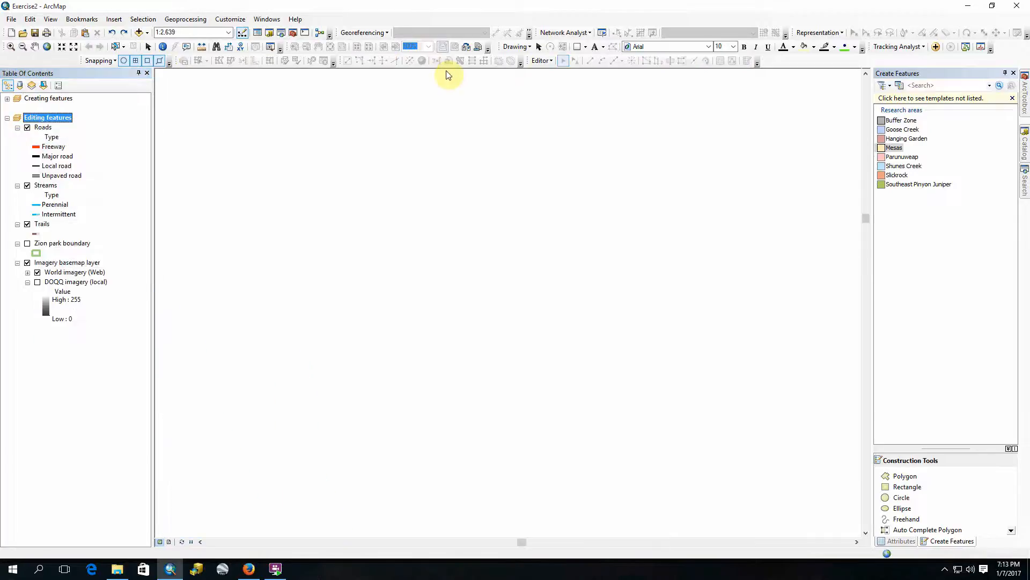
Check which Editor commands are available while the Editing features data frame is active.
left_click(540, 61)
left_click(542, 60)
left_click(541, 60)
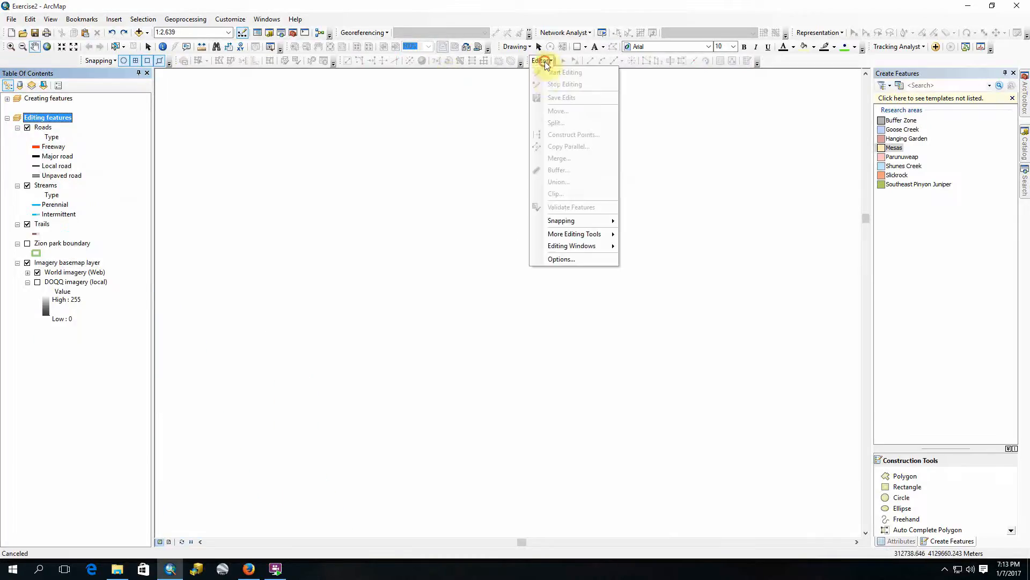
left_click(541, 60)
left_click(541, 60)
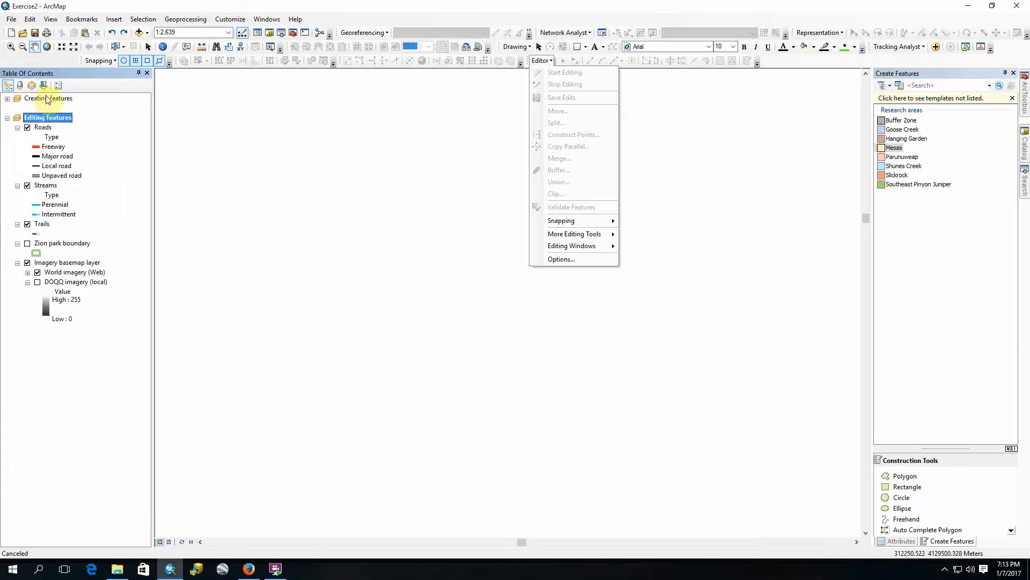
left_click(545, 127)
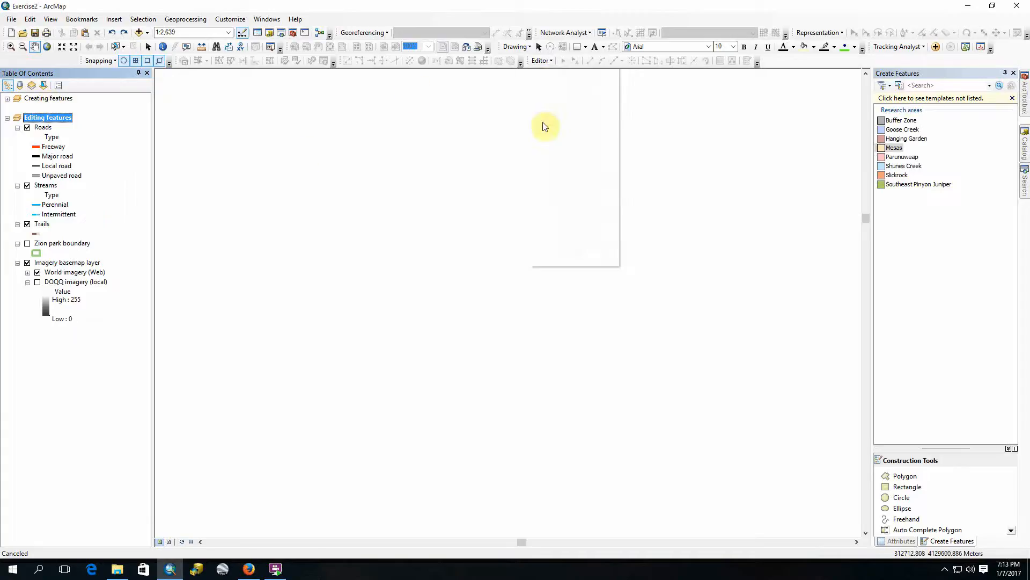
Collapse the Editing features data frame, expand Creating features and make it active again.
left_click(7, 118)
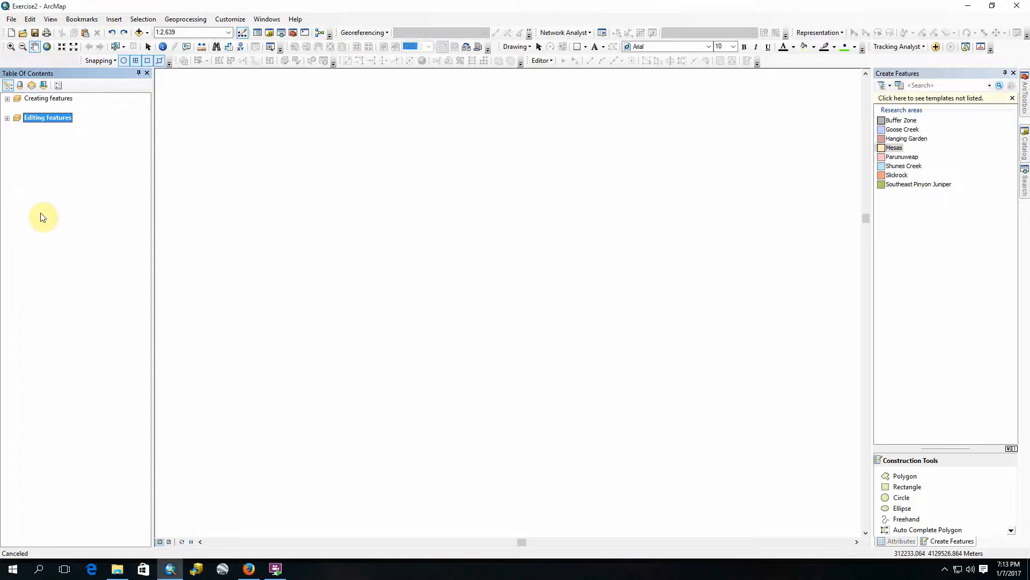
left_click(7, 99)
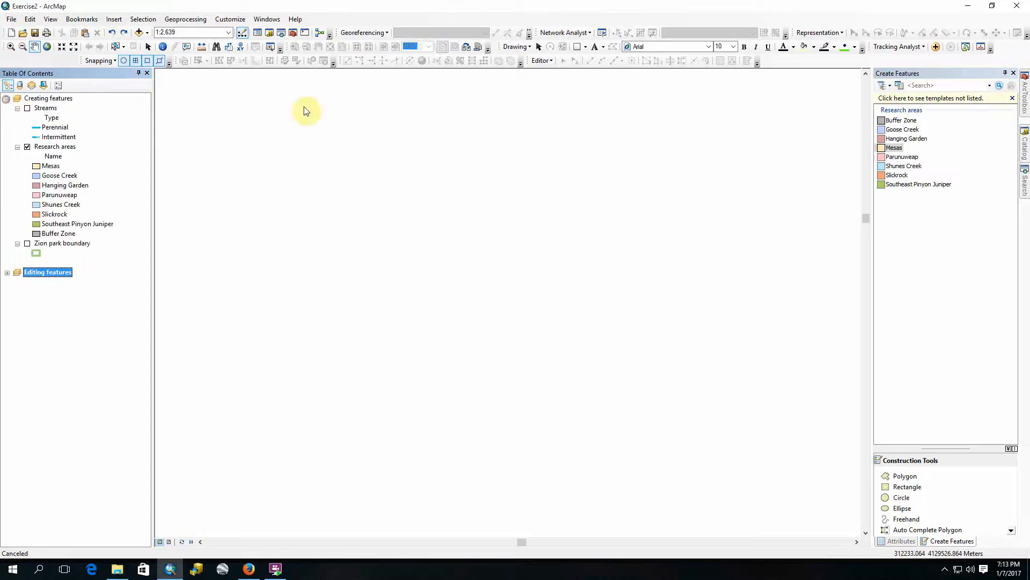
right_click(55, 101)
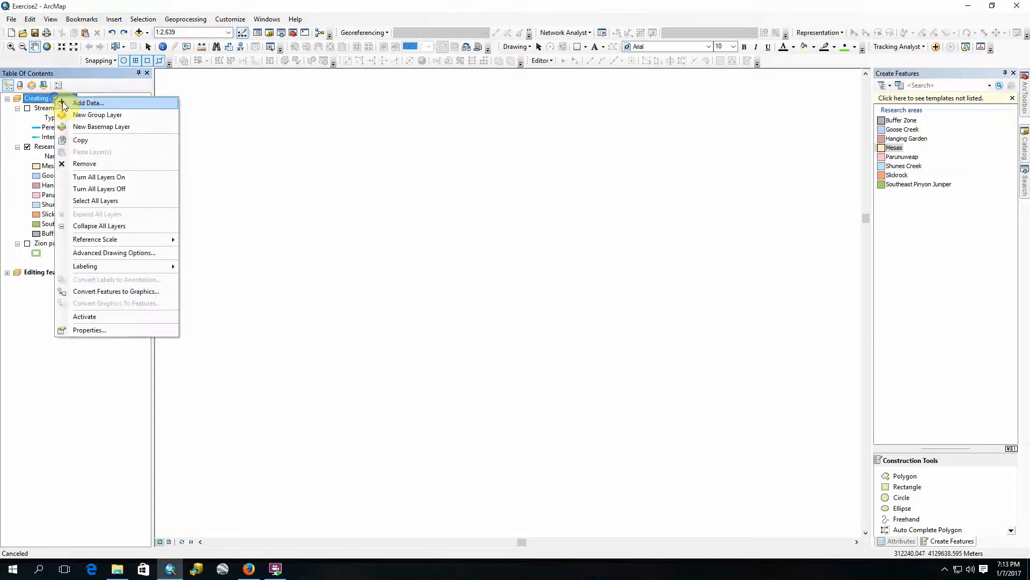
left_click(84, 316)
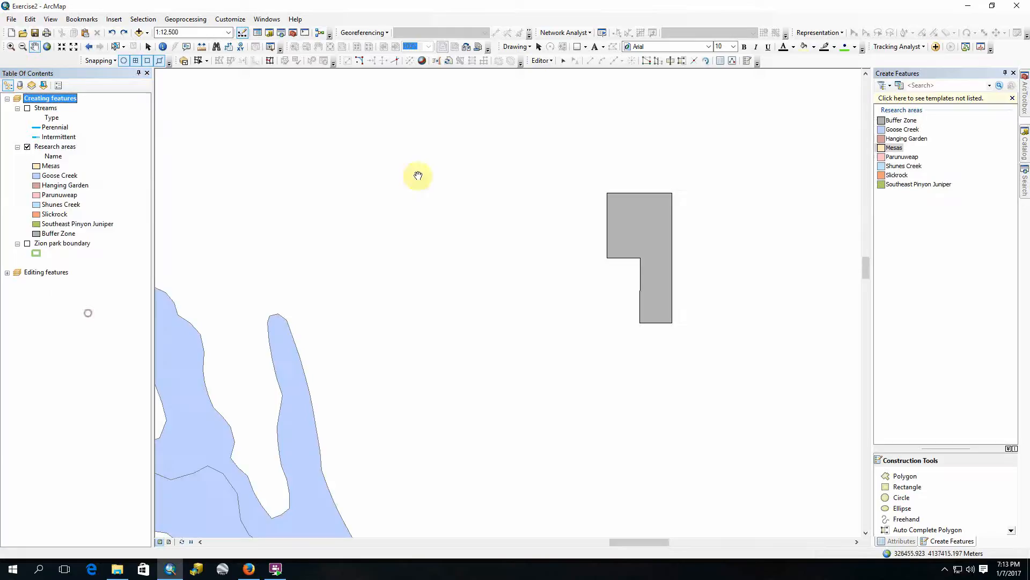
Stop the edit session running in the Creating features data frame.
left_click(541, 61)
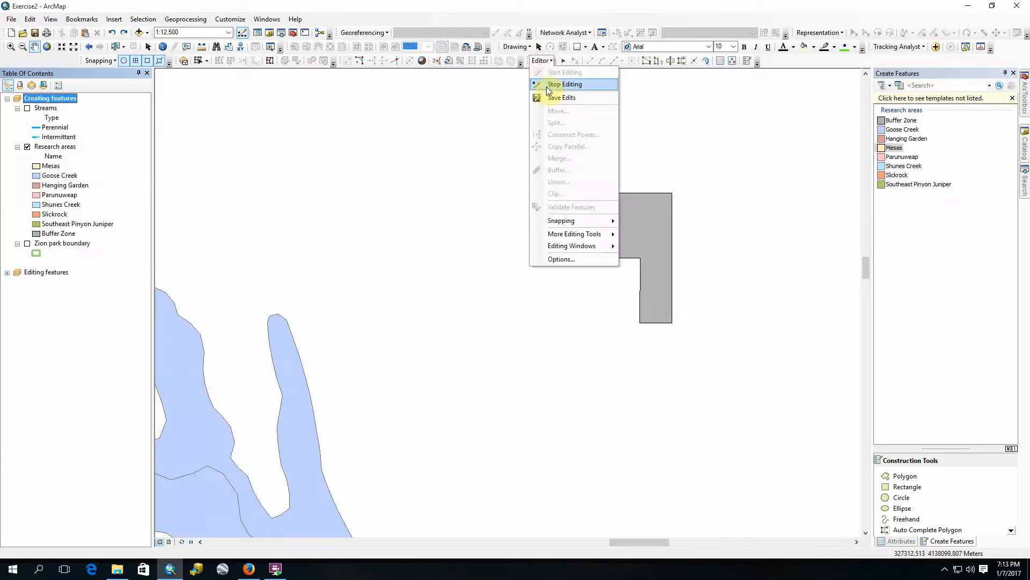
left_click(537, 84)
left_click(473, 318)
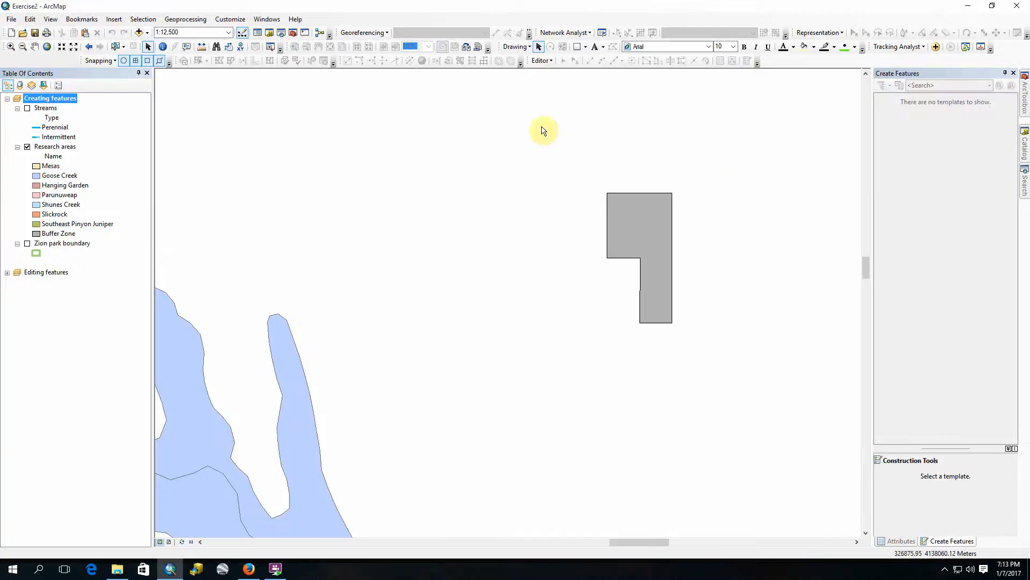
Collapse the Creating features data frame and make Editing features the active data frame.
left_click(7, 98)
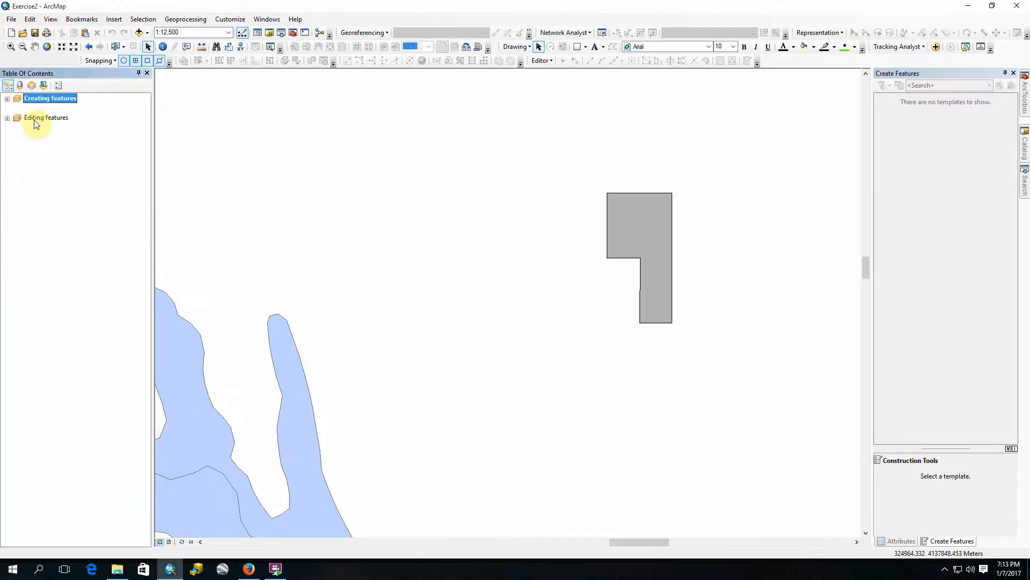
right_click(37, 122)
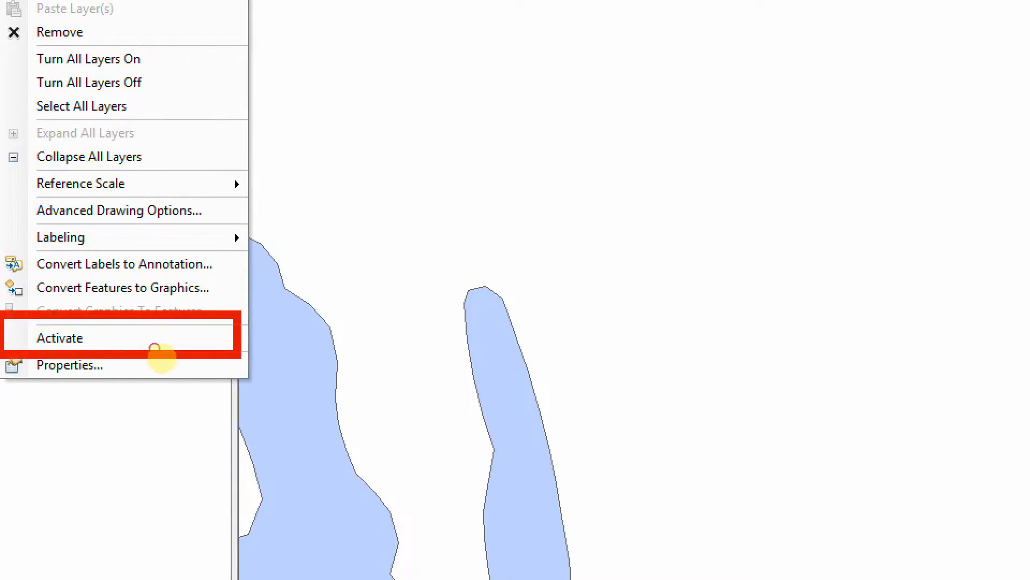
left_click(121, 339)
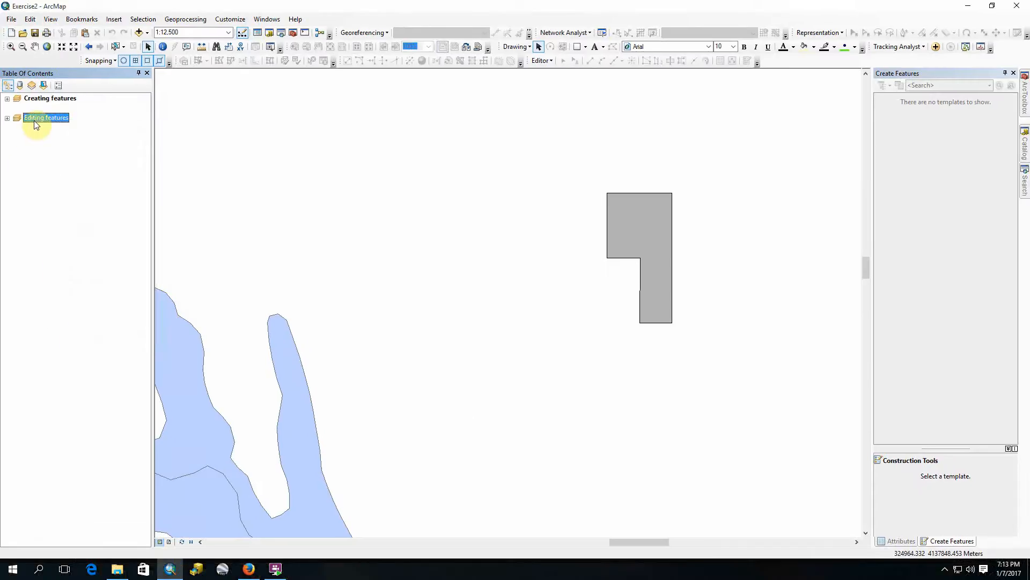
right_click(34, 121)
left_click(85, 340)
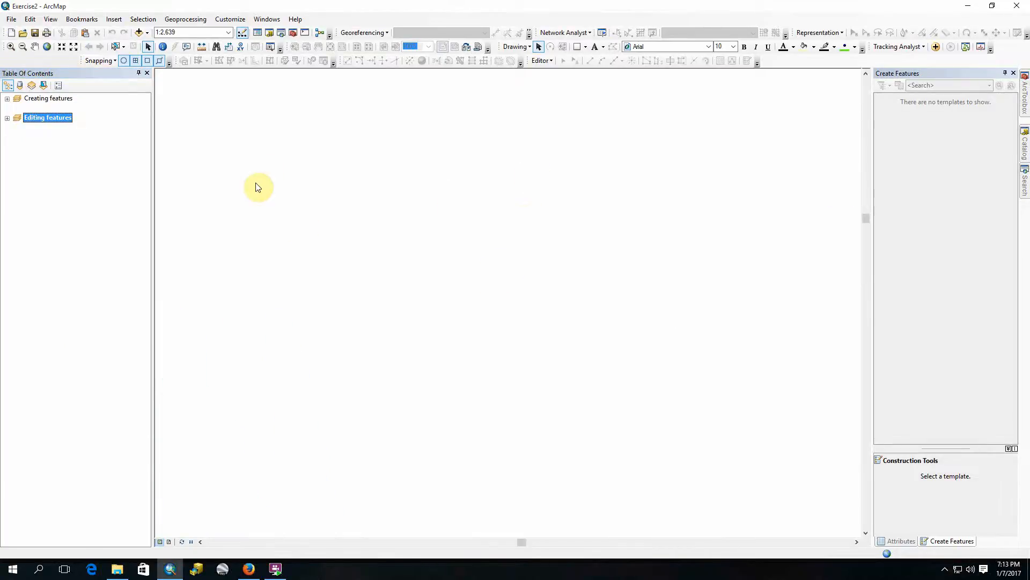
Expand the Editing features data frame and zoom the map to the extent of its Roads layer.
left_click(8, 119)
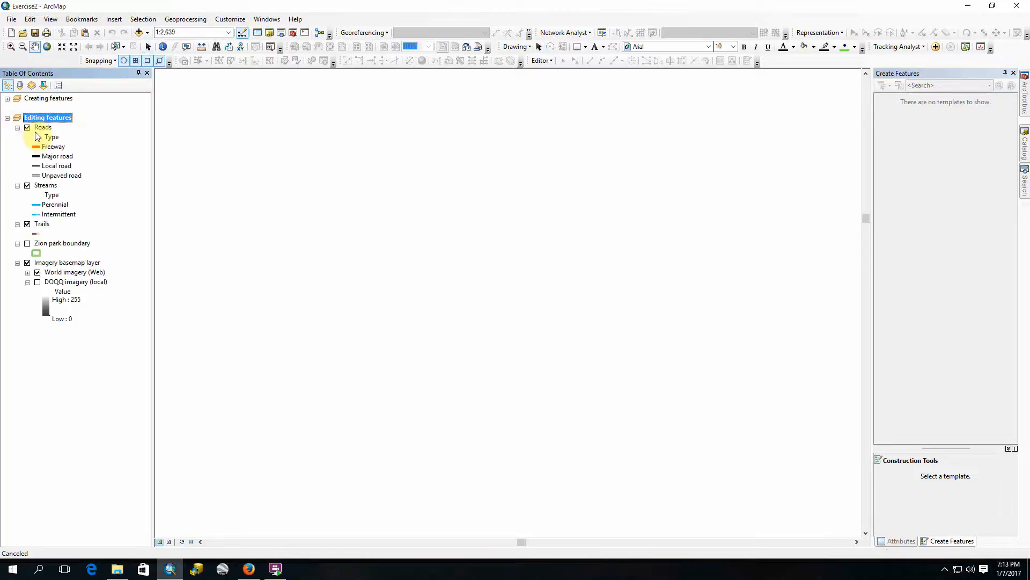
right_click(39, 128)
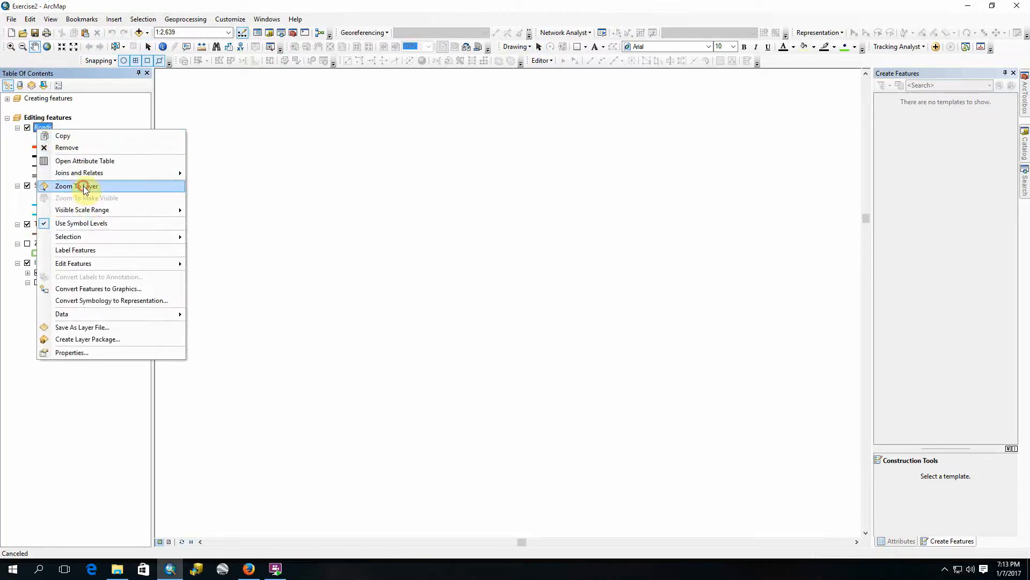
left_click(84, 186)
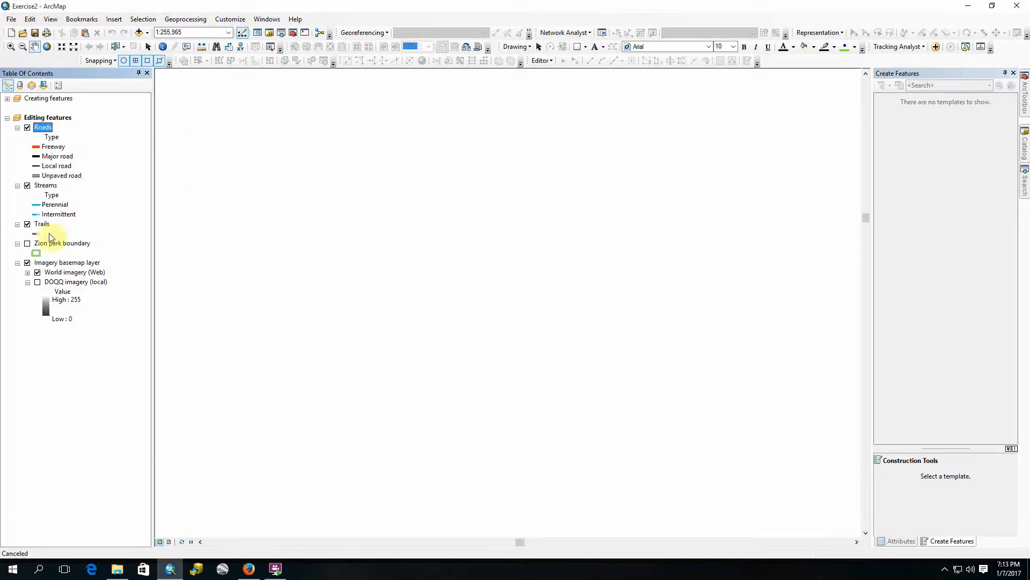
left_click(37, 281)
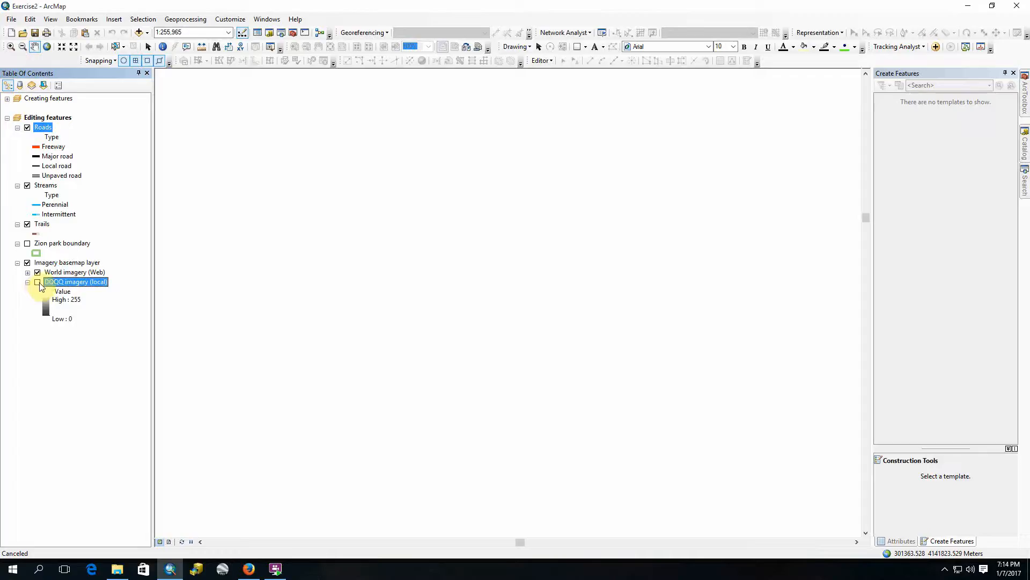
left_click(36, 272)
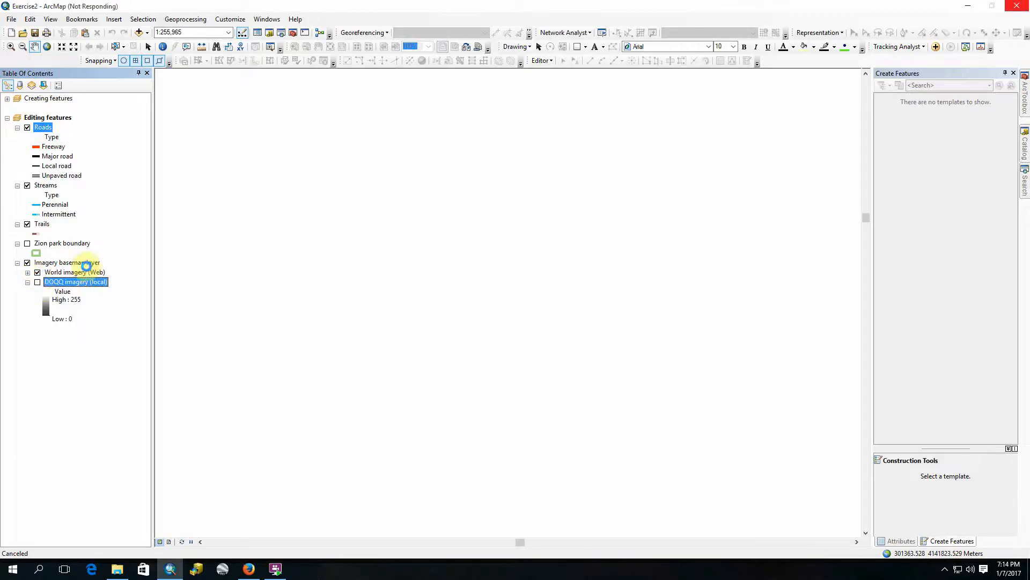
left_click(945, 569)
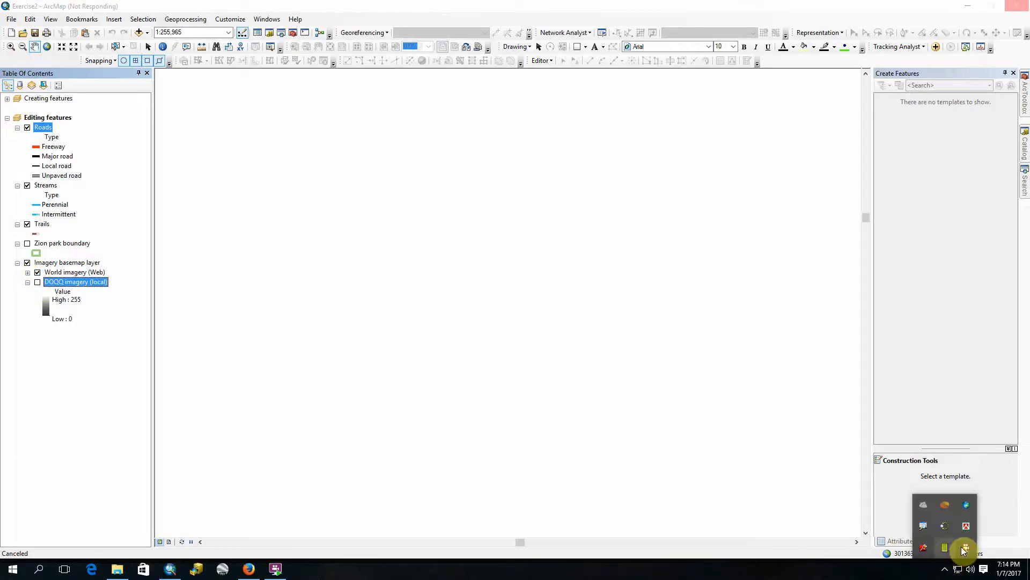
right_click(966, 503)
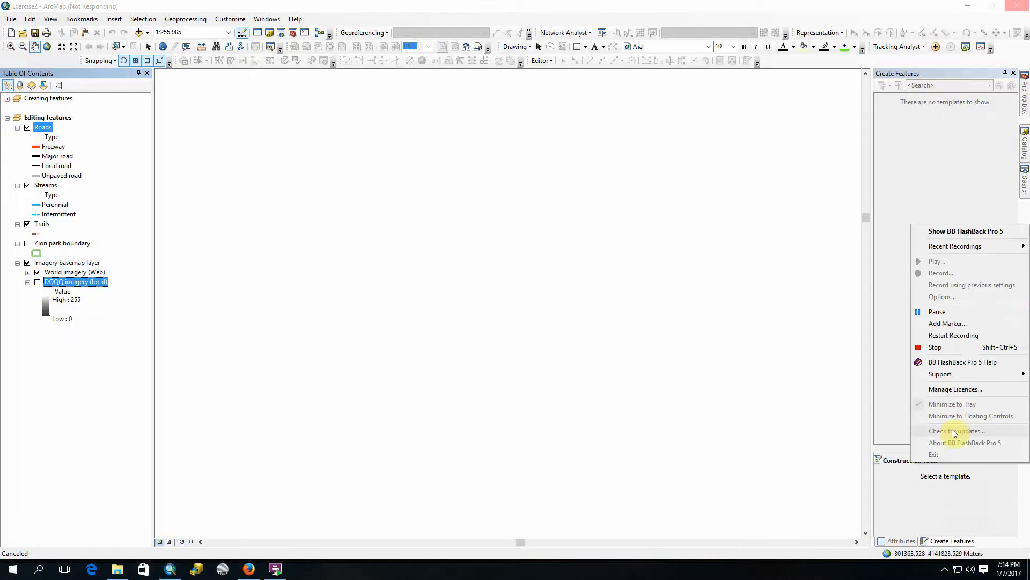
left_click(949, 322)
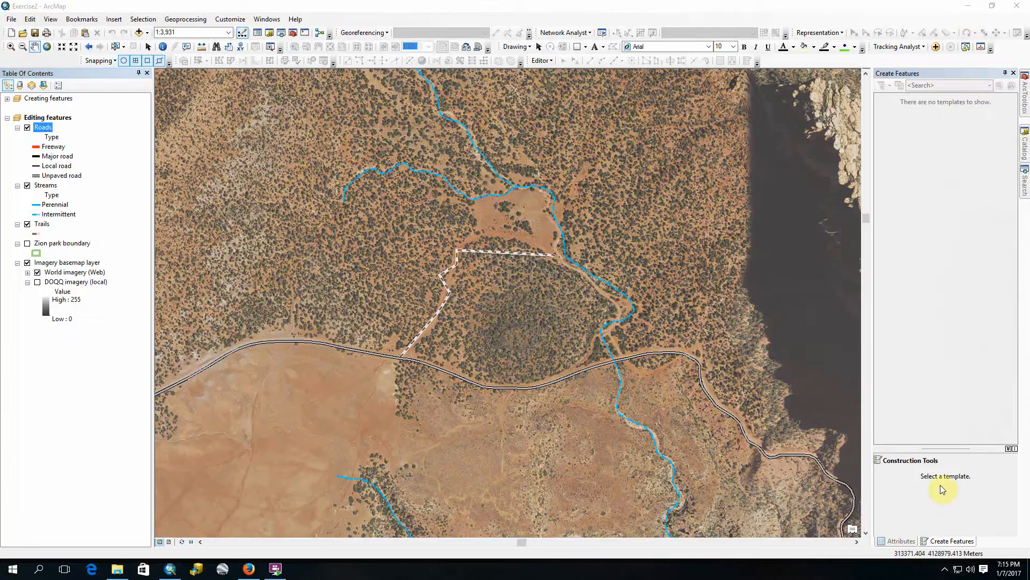
left_click(945, 569)
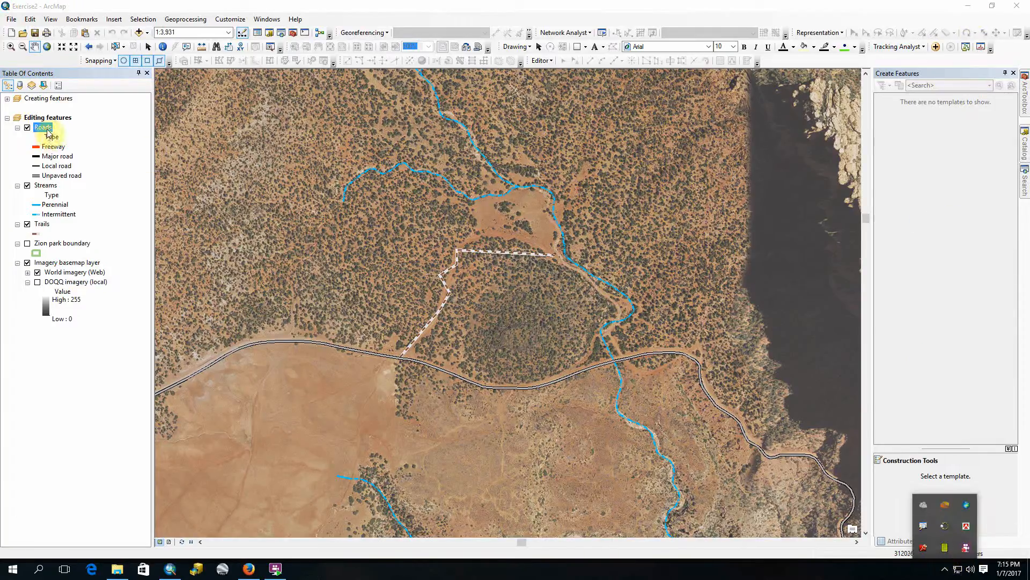
left_click(90, 20)
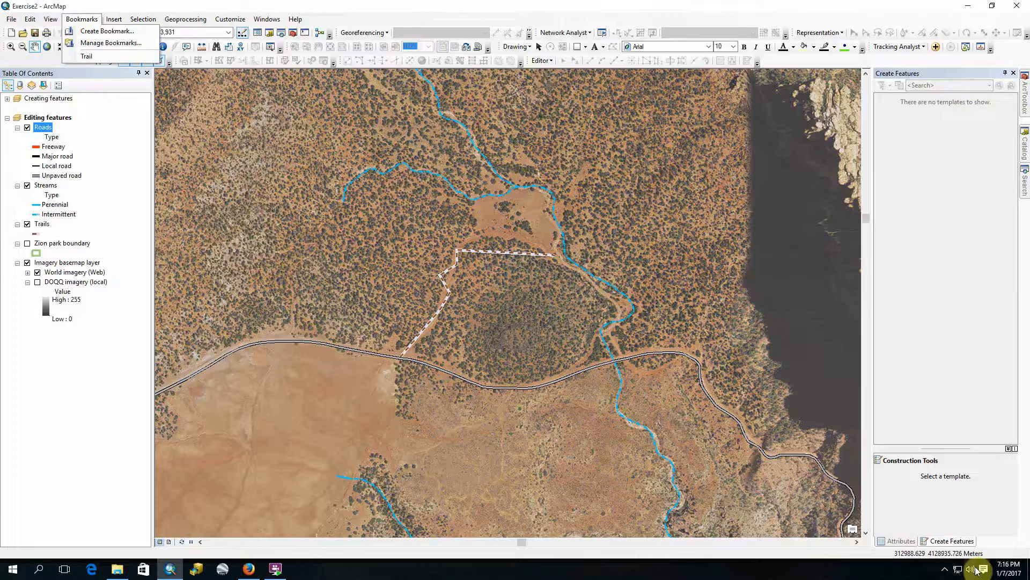
left_click(945, 567)
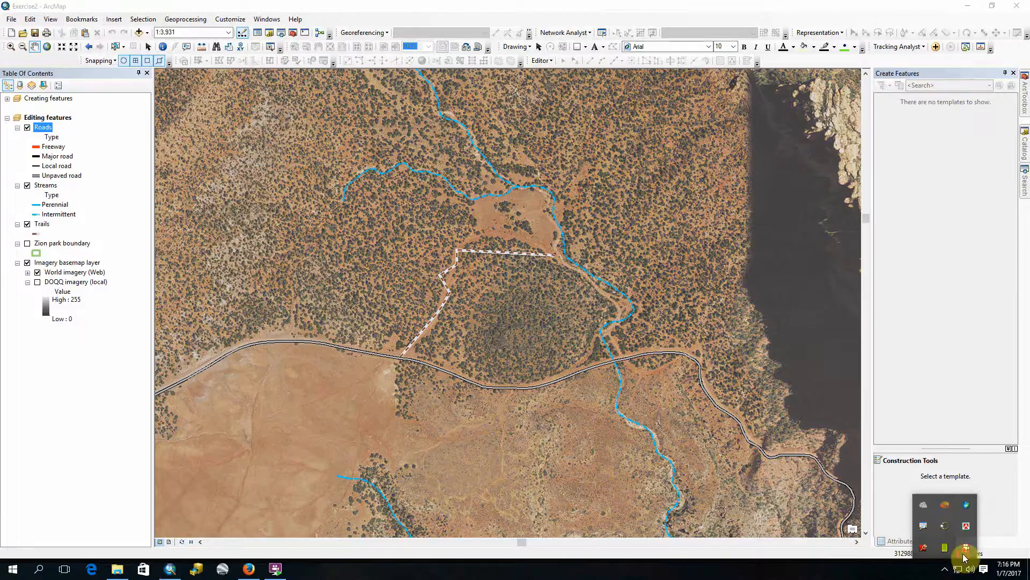
right_click(966, 500)
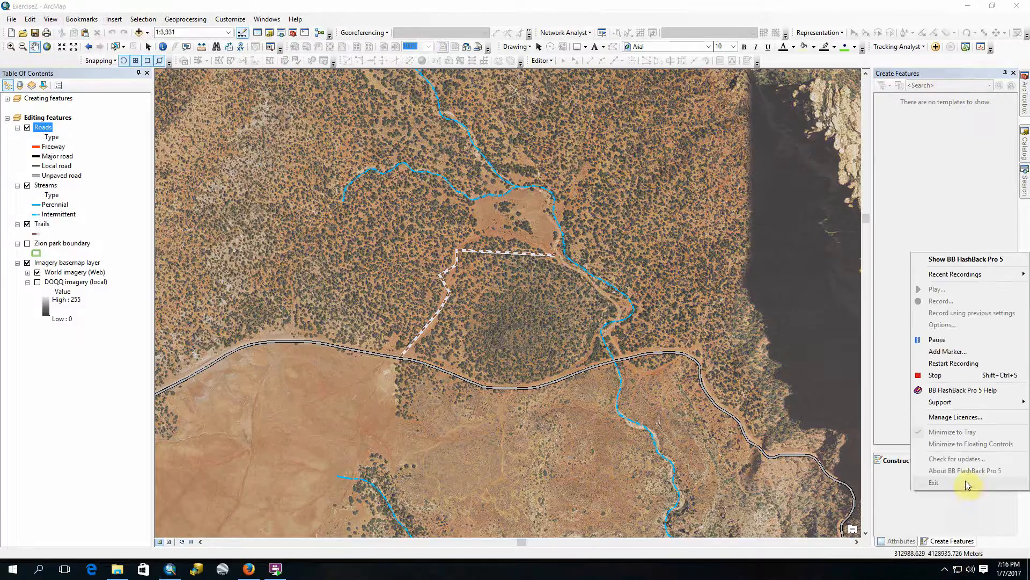
left_click(935, 339)
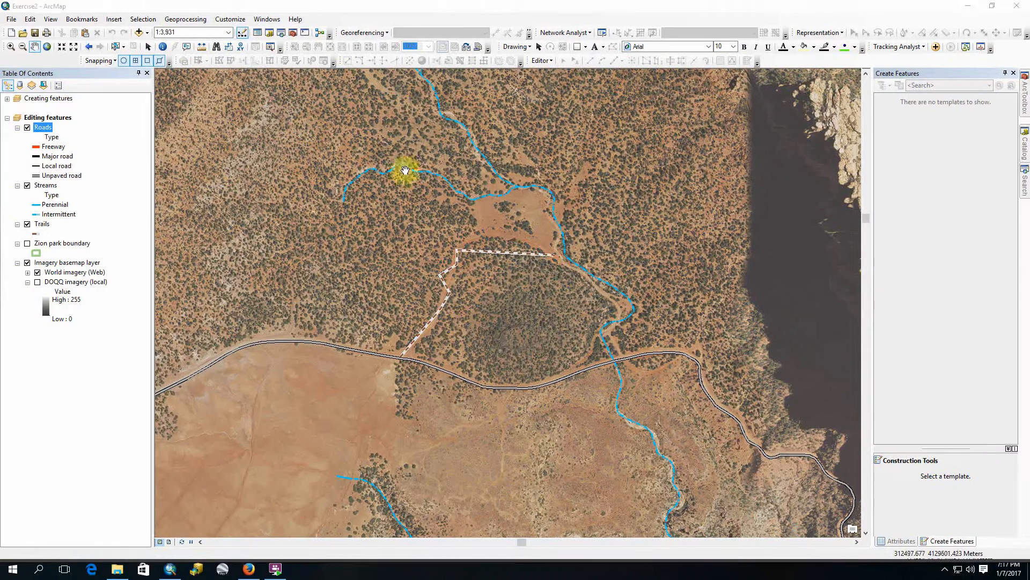
Start an edit session in the Editing features data frame and open the dashed trail's vertices for editing.
left_click(543, 61)
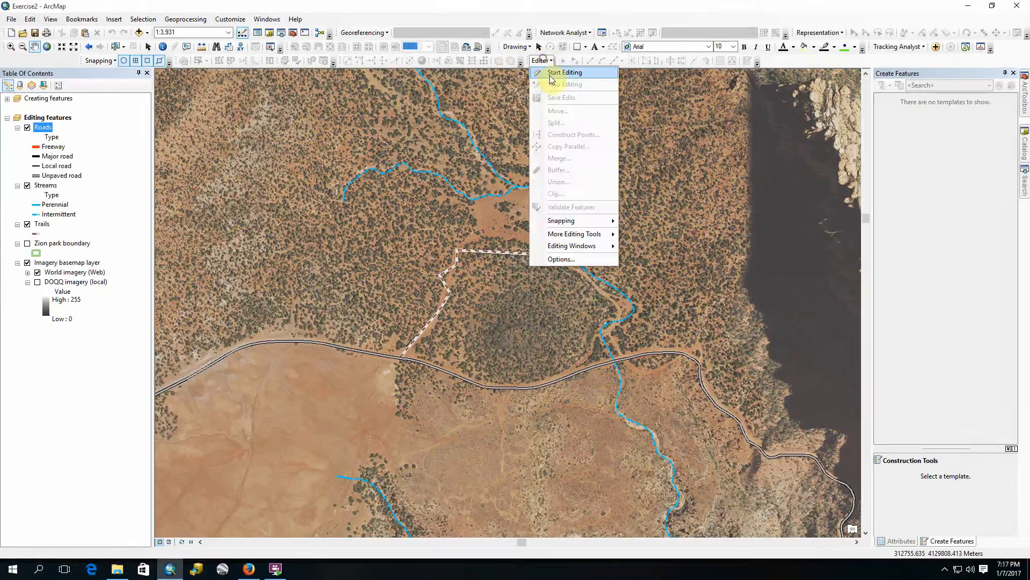
left_click(549, 72)
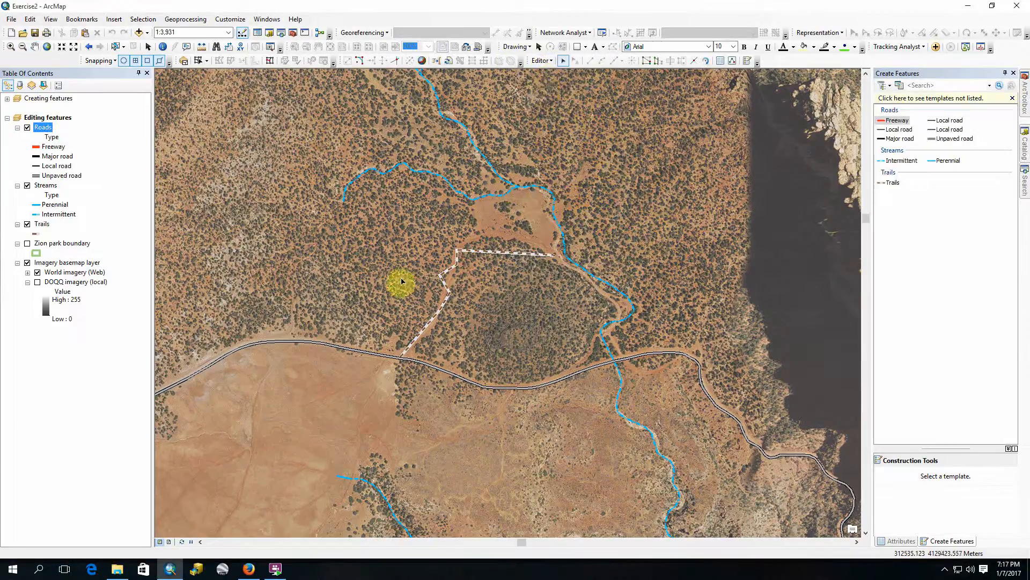
double_click(433, 321)
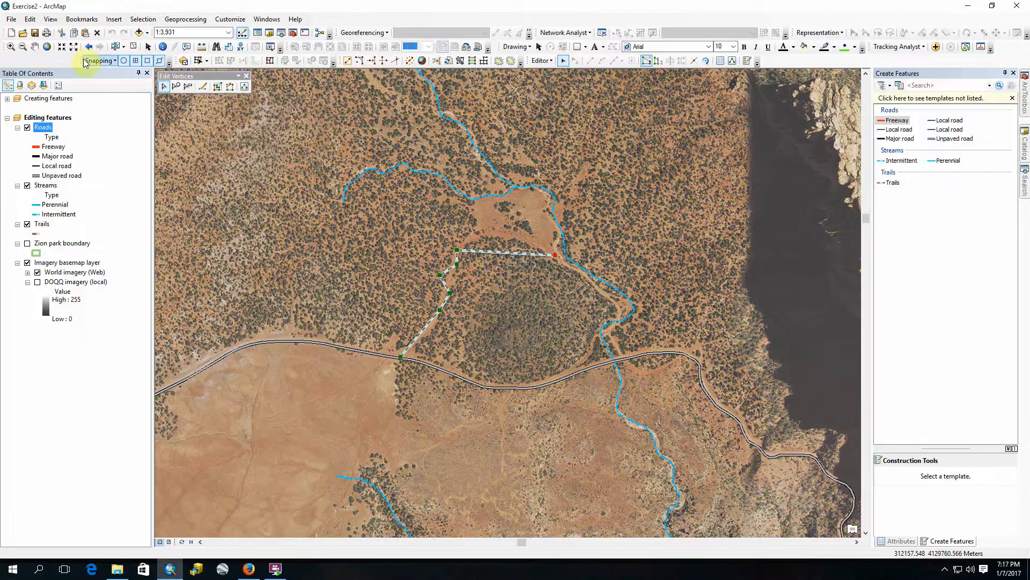
Deselect and reselect the dashed trail, show its vertices with the Edit Vertices tool, and clear the selection.
left_click(645, 61)
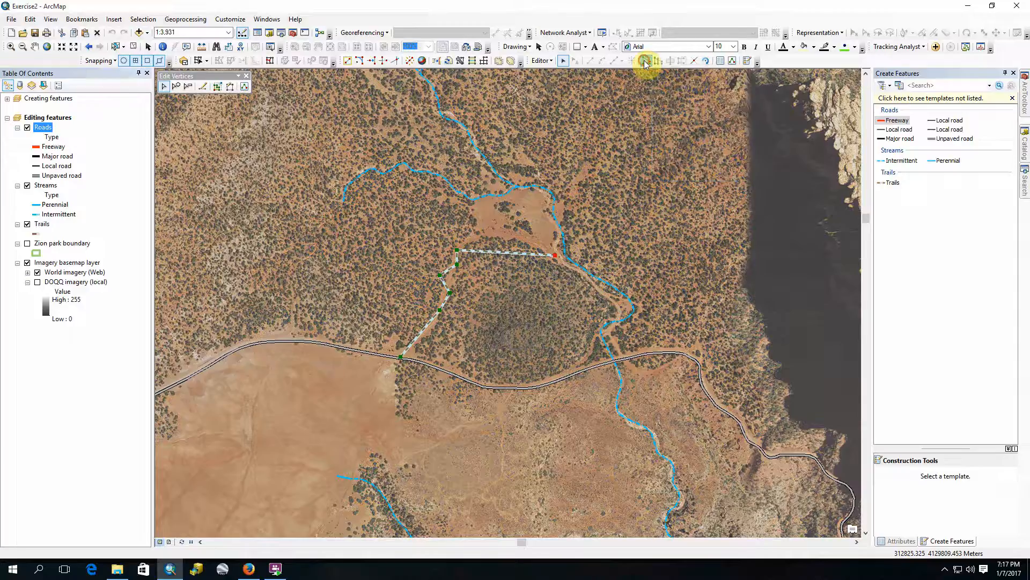
double_click(434, 323)
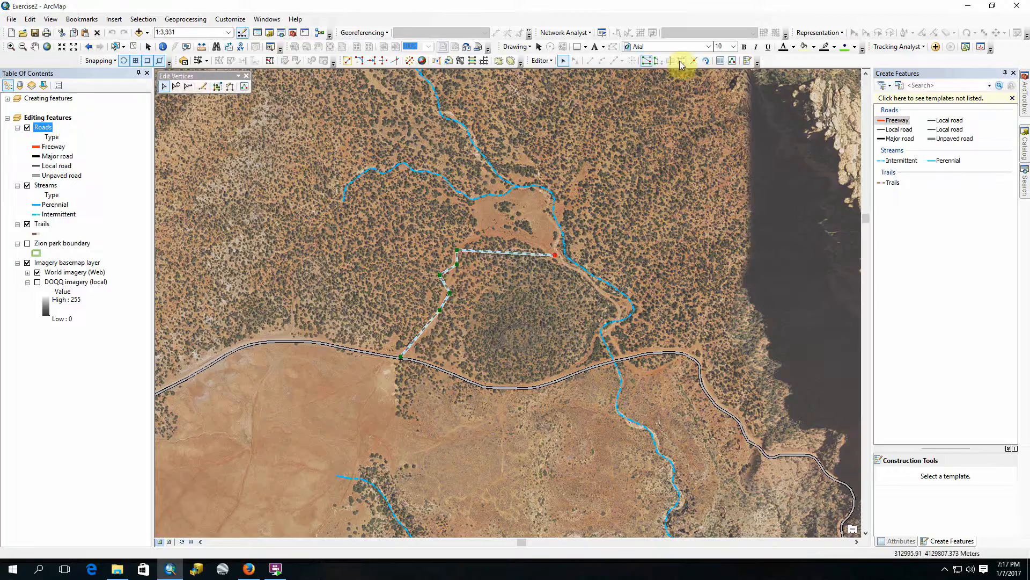
left_click(646, 61)
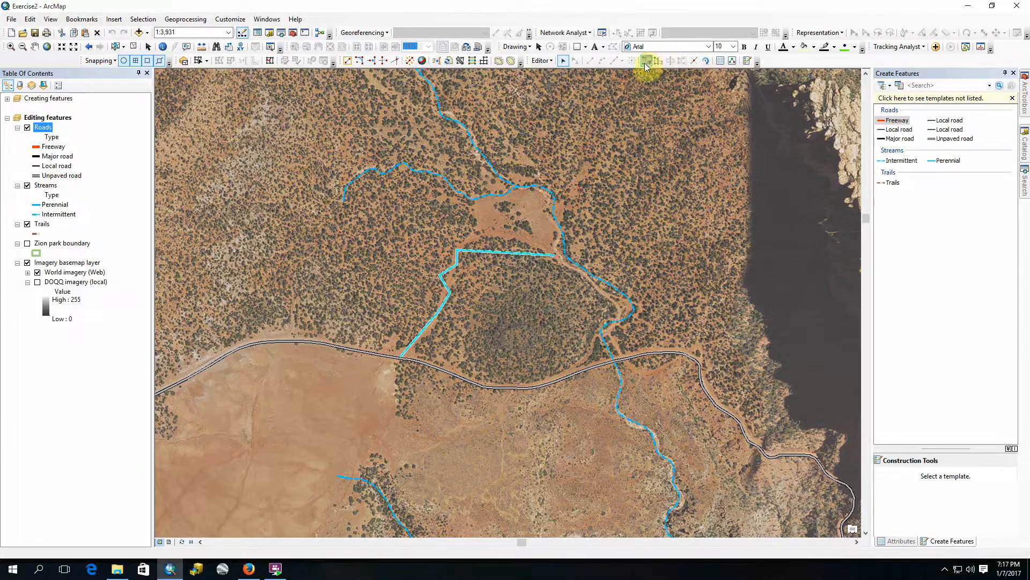
left_click(490, 295)
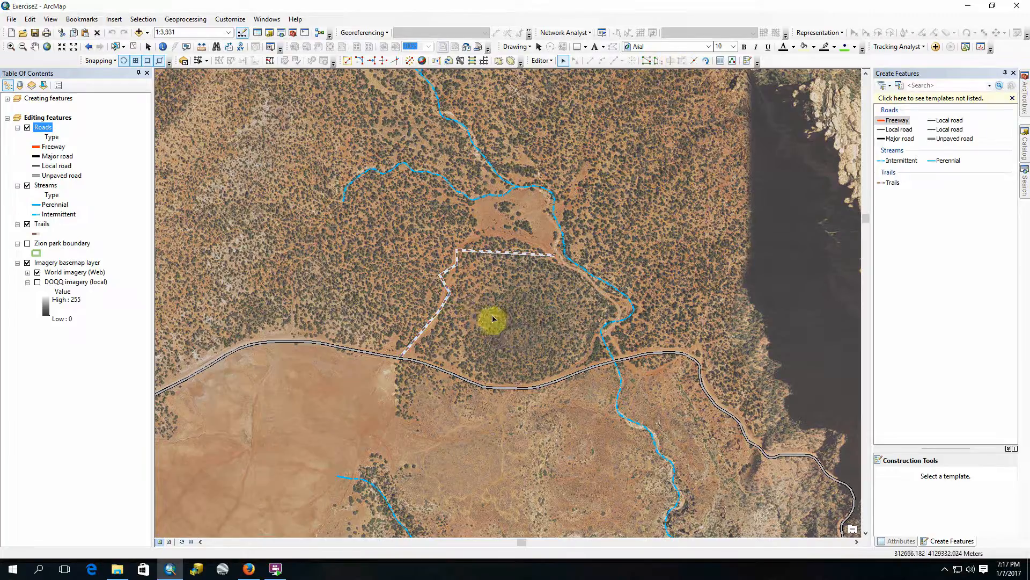
left_click(451, 274)
left_click(647, 60)
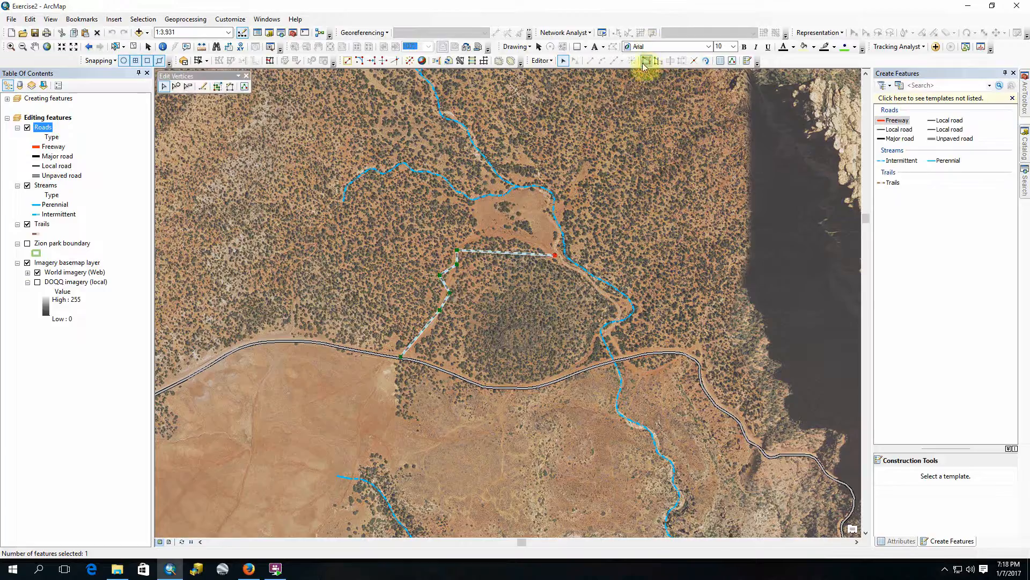
left_click(644, 103)
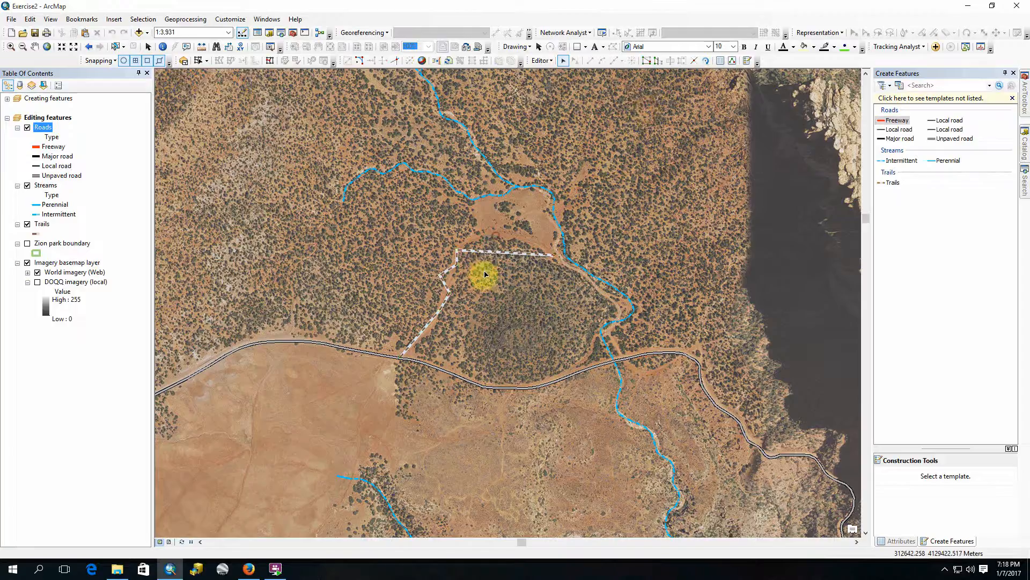
Open the trail's vertices for editing and examine the commands offered for the vertex nearest its road end, including Change Segment.
left_click(647, 60)
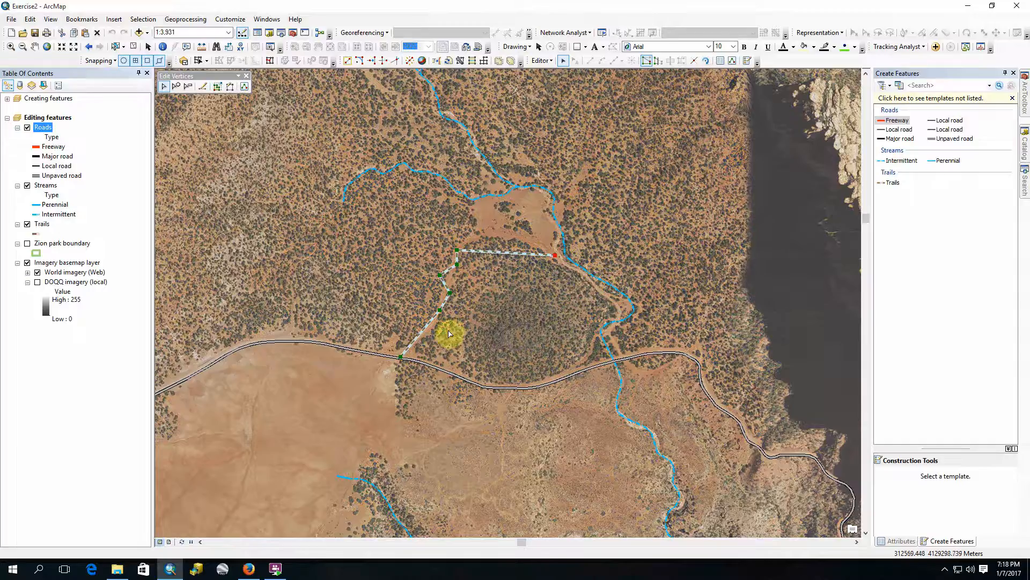
right_click(440, 313)
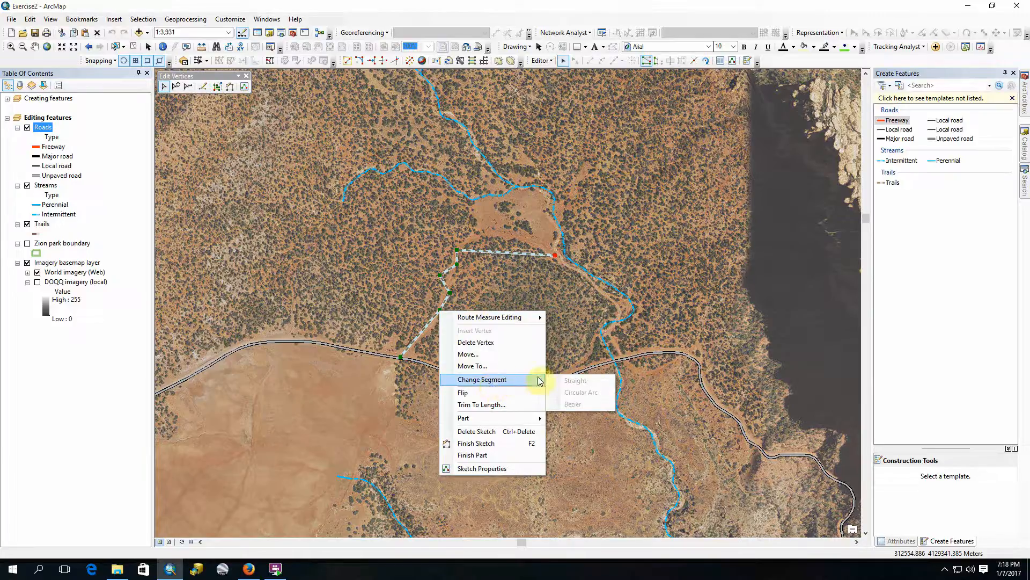
left_click(443, 342)
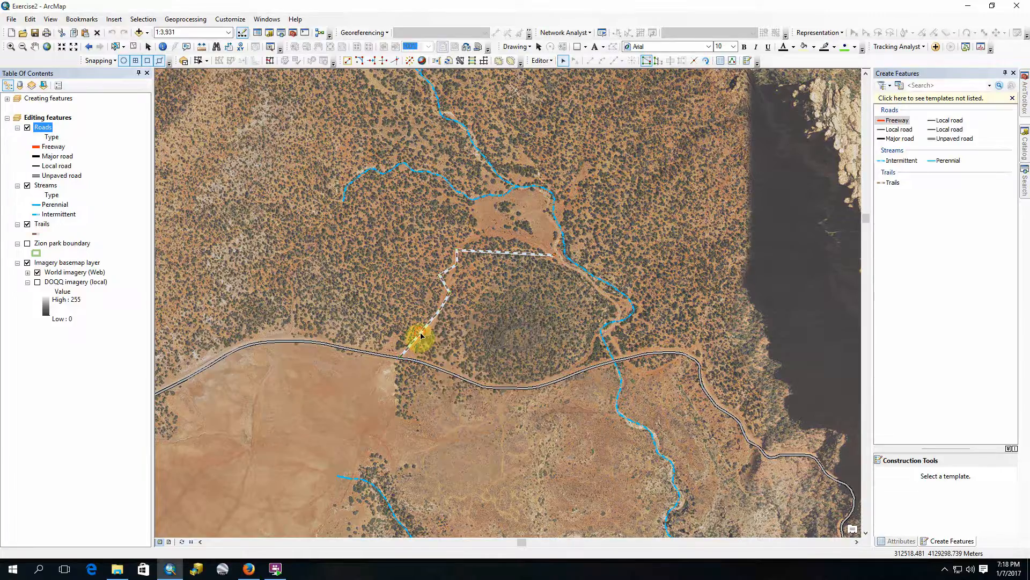
left_click(420, 333)
right_click(421, 333)
left_click(421, 333)
double_click(420, 333)
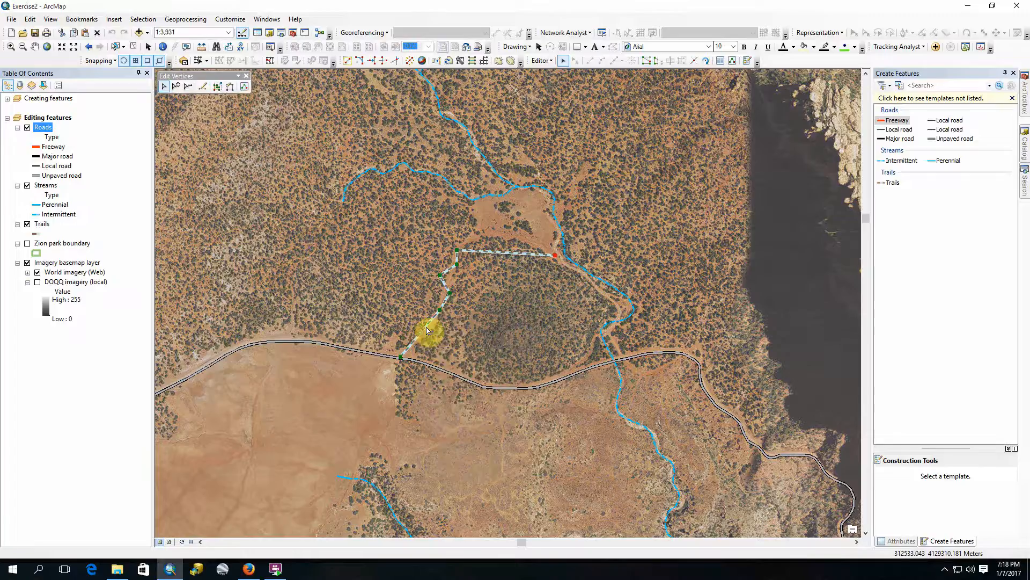
right_click(440, 311)
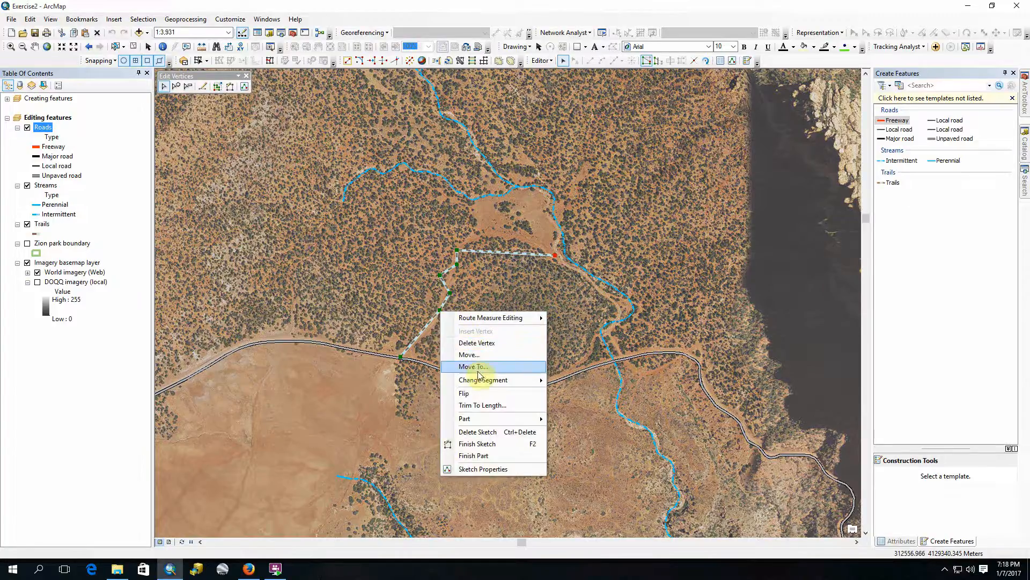
mouse_move(476, 382)
left_click(409, 347)
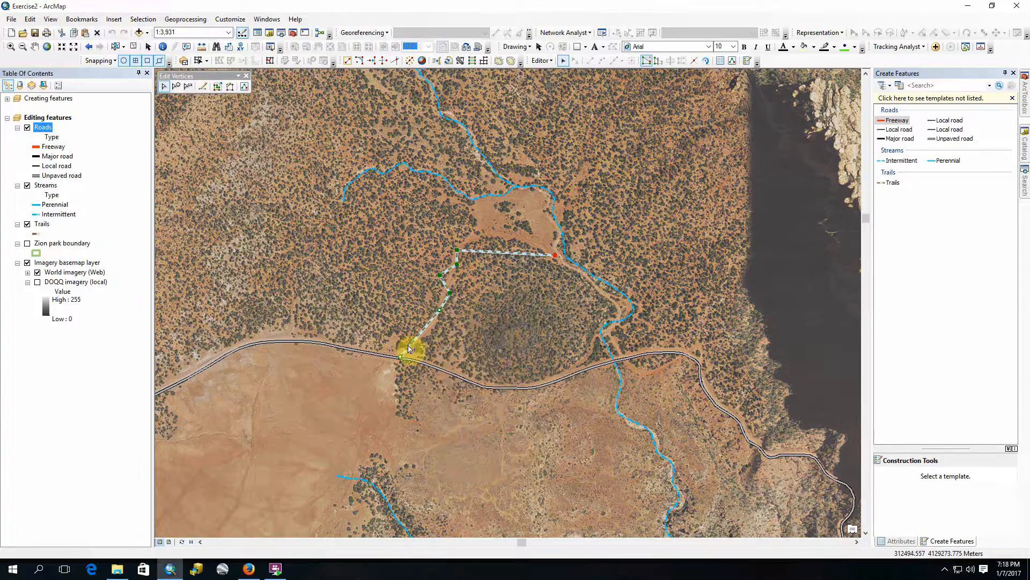
left_click(424, 337)
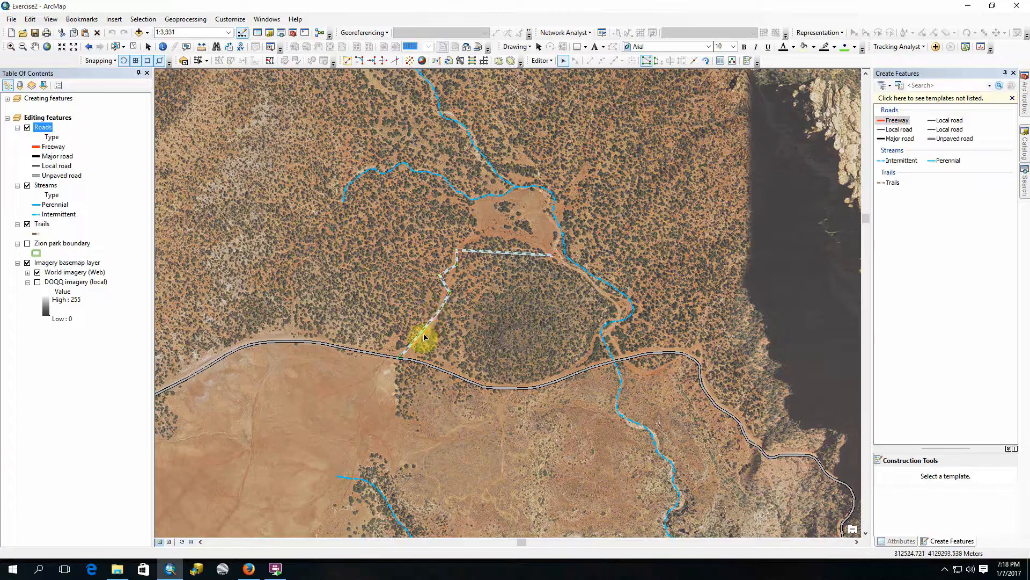
Reopen the dashed trail's vertices, select all vertices of its part, and clear the trail selection.
double_click(424, 337)
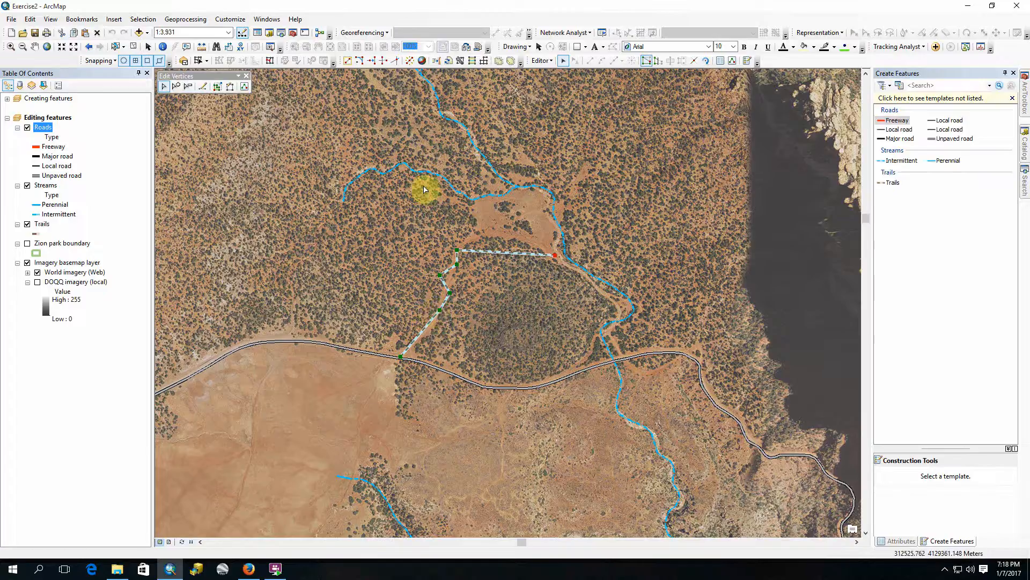
right_click(438, 311)
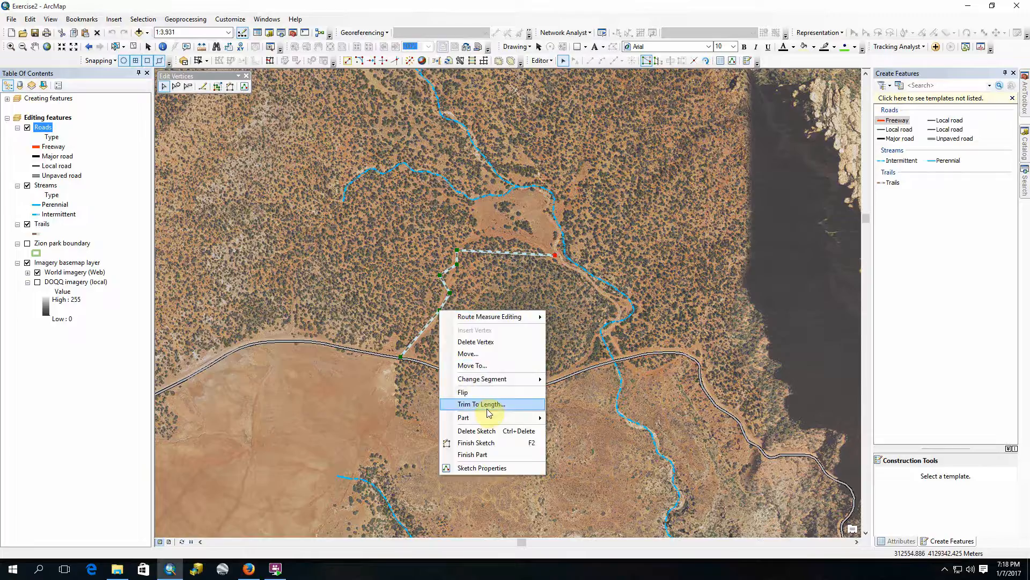
mouse_move(499, 384)
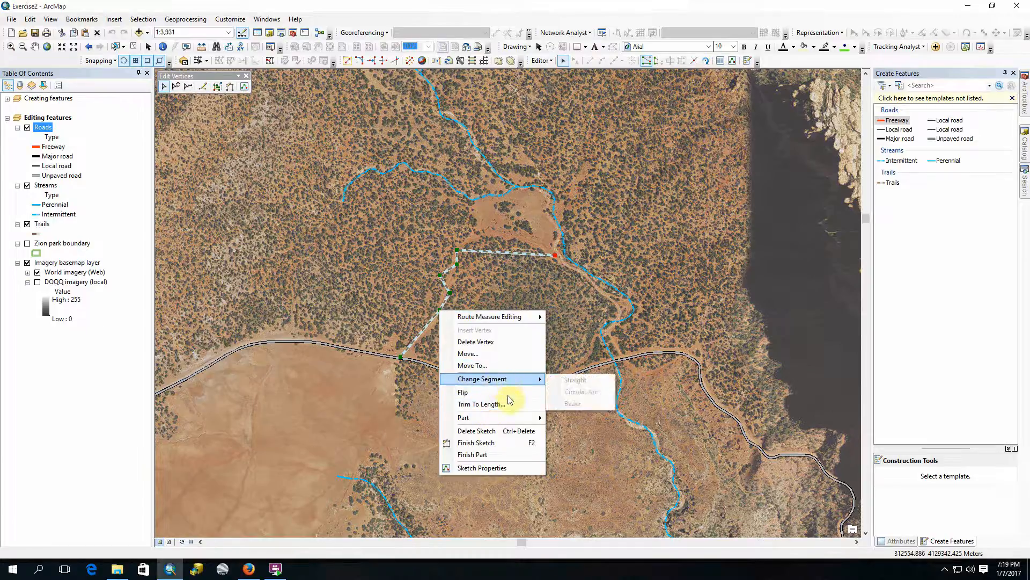
mouse_move(512, 419)
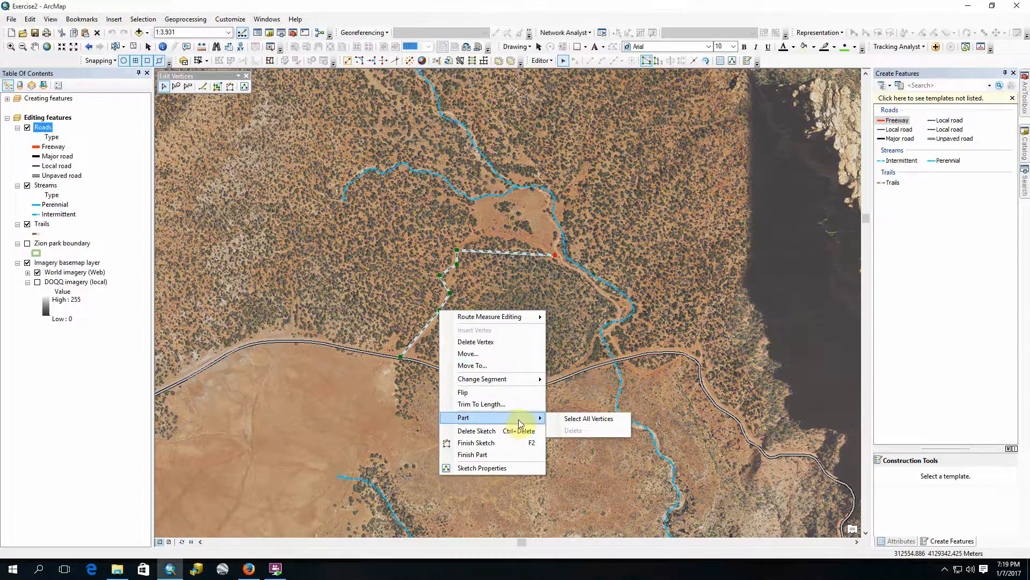
left_click(578, 419)
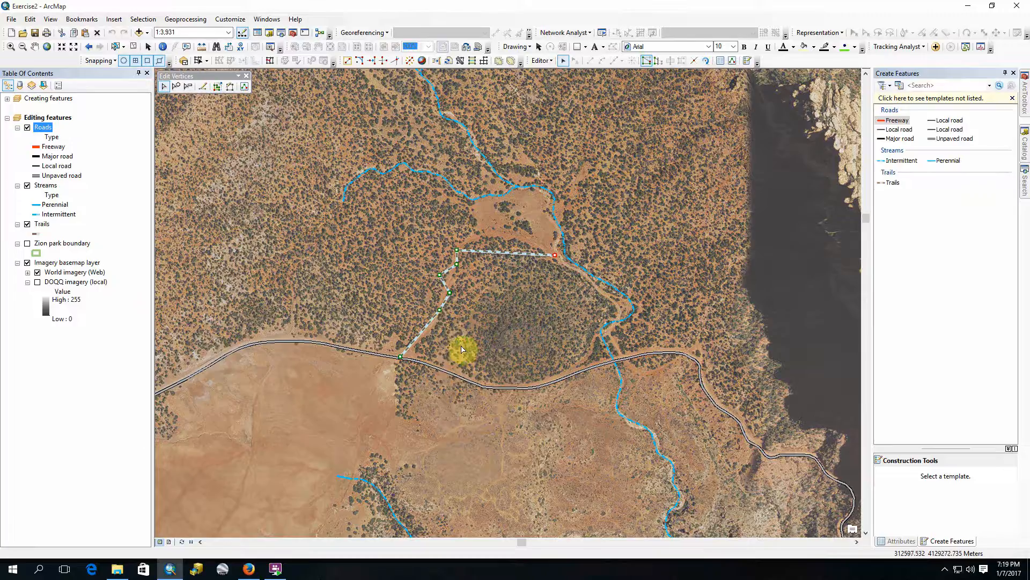
left_click(462, 349)
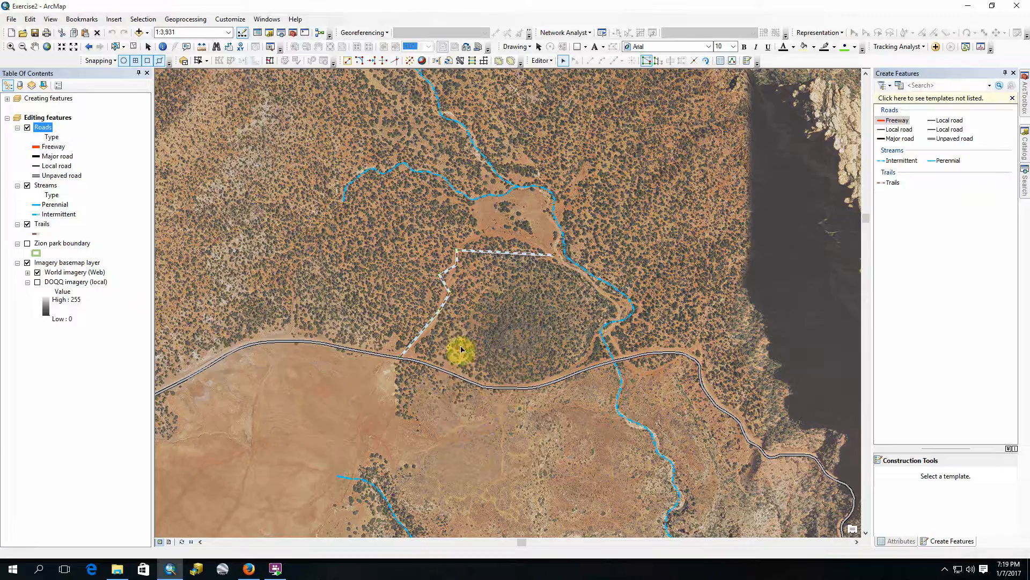
Select the dashed trail, open its vertices, and try to change its segment nearest the road to a circular arc.
right_click(429, 323)
left_click(517, 277)
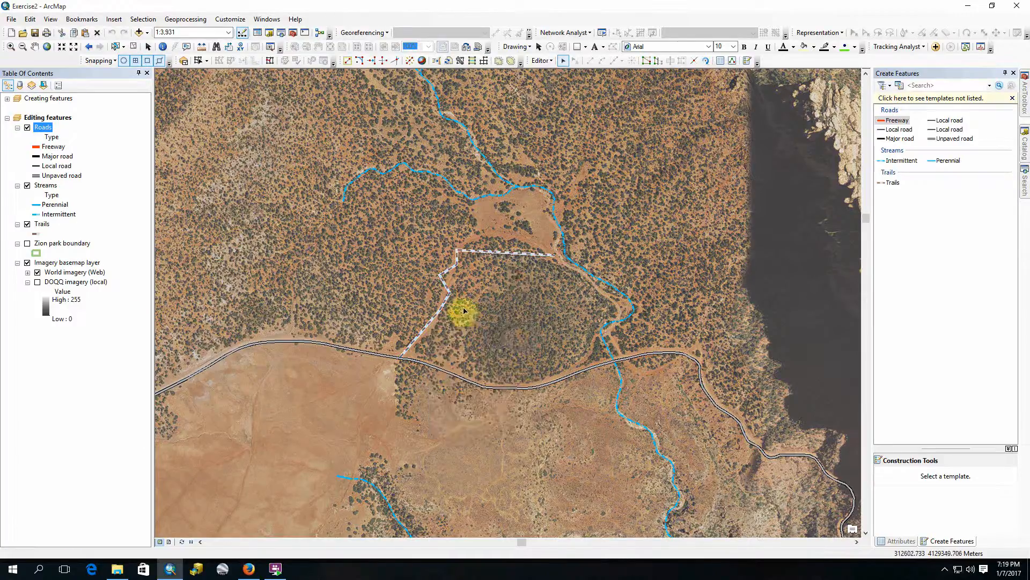
left_click(438, 318)
right_click(436, 315)
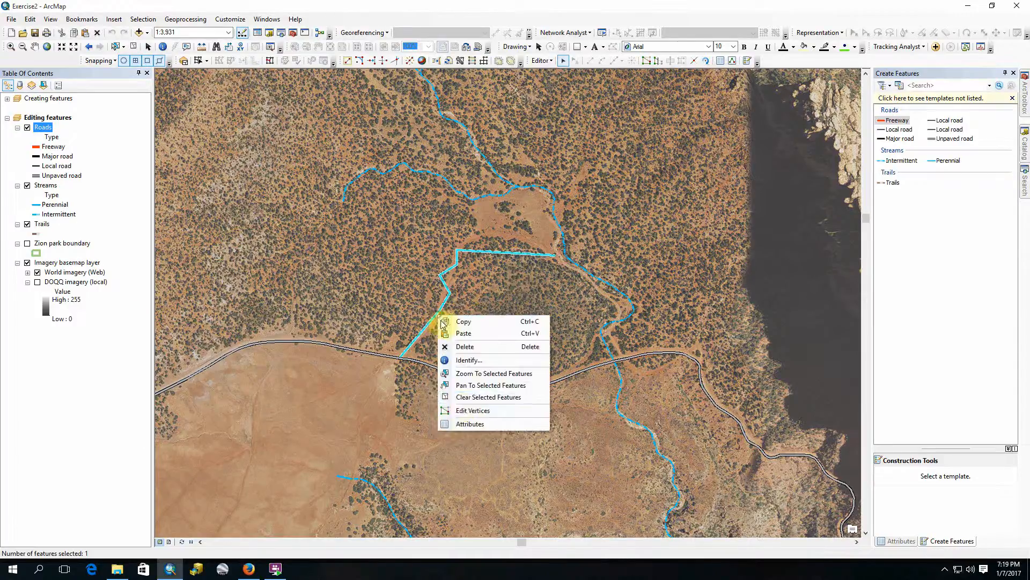
left_click(462, 411)
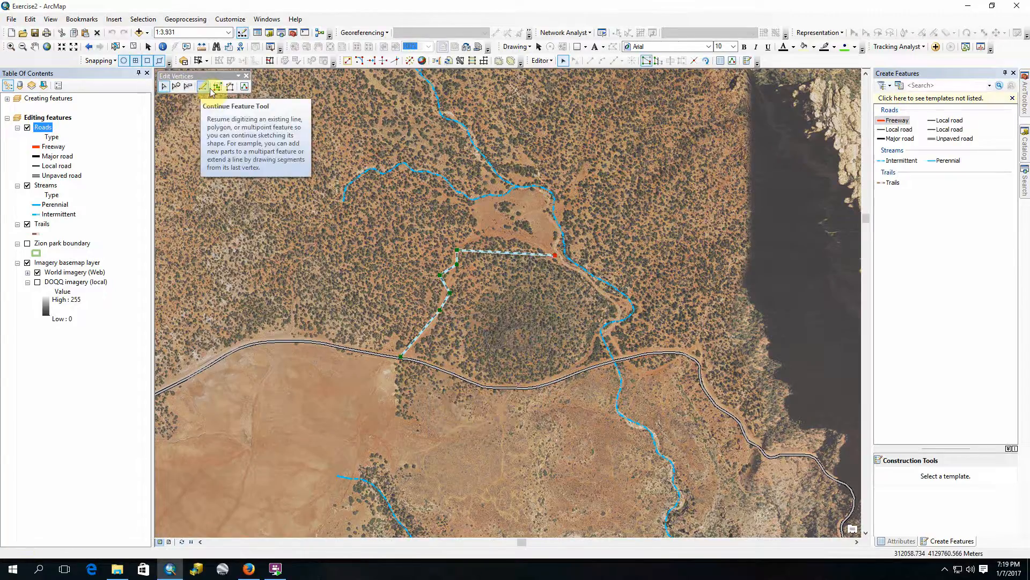
right_click(417, 341)
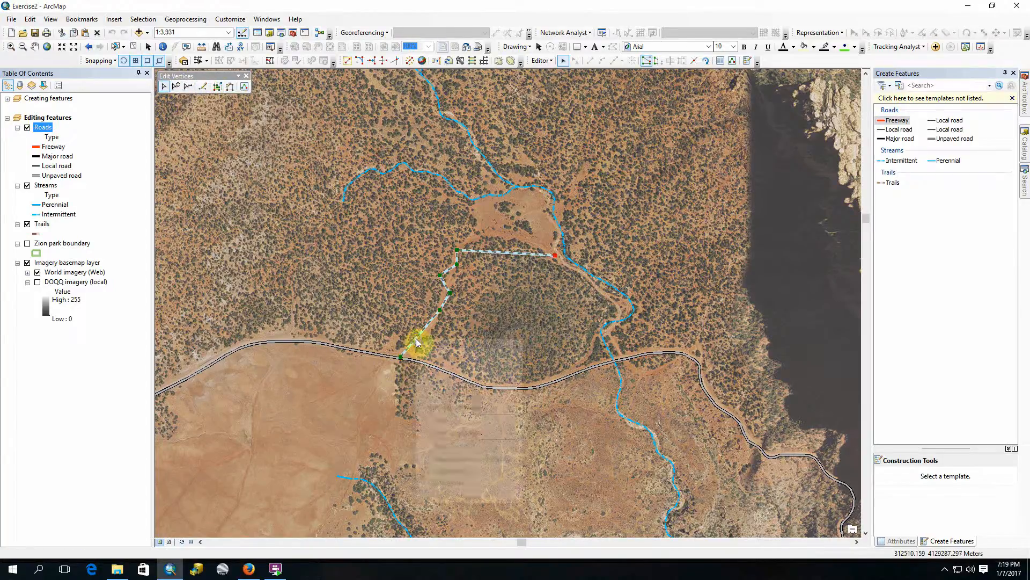
mouse_move(472, 407)
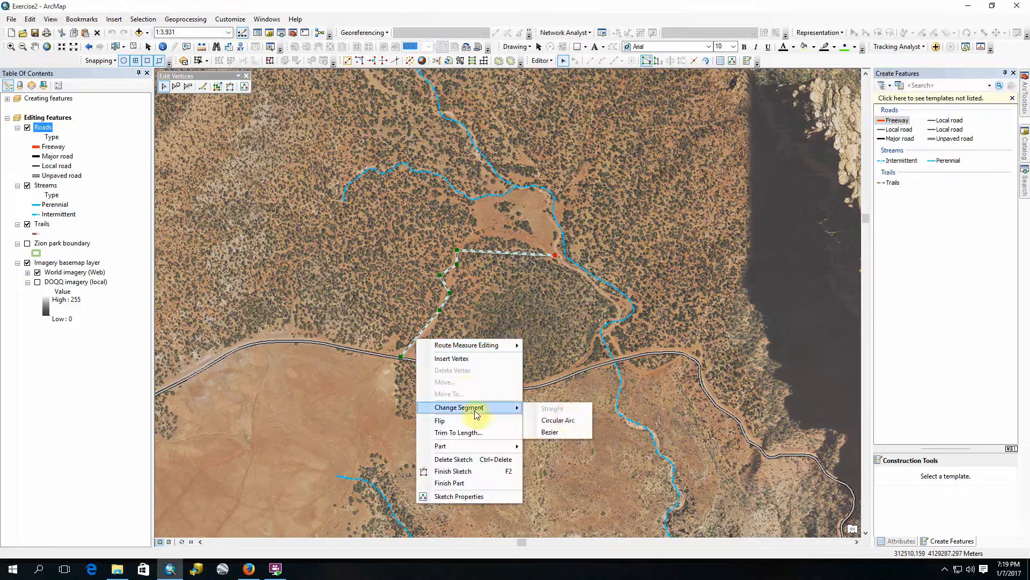
left_click(558, 420)
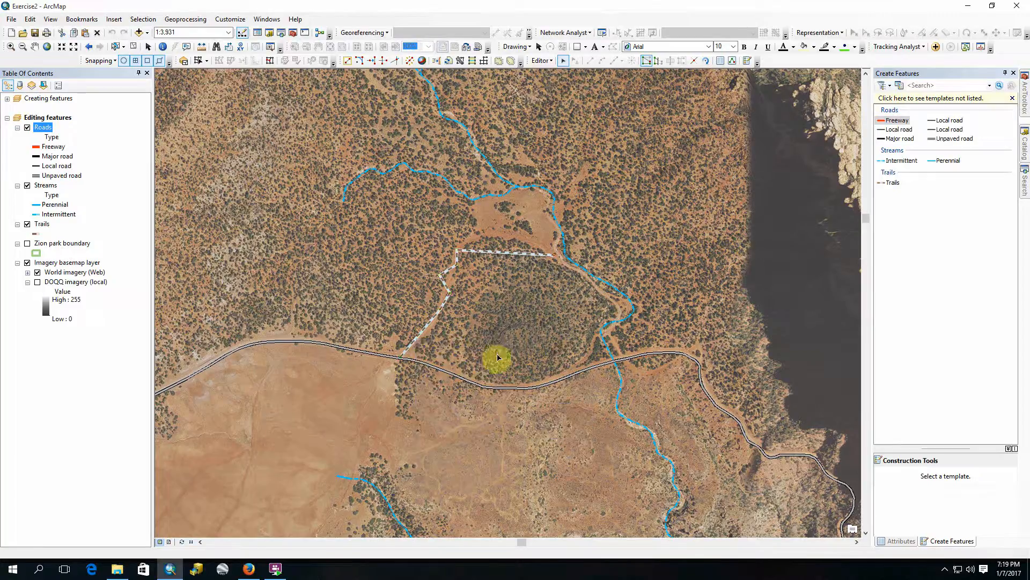
Reopen the trail's vertices, try to bend the road-end segment into a slight circular arc, and finish the sketch.
double_click(417, 336)
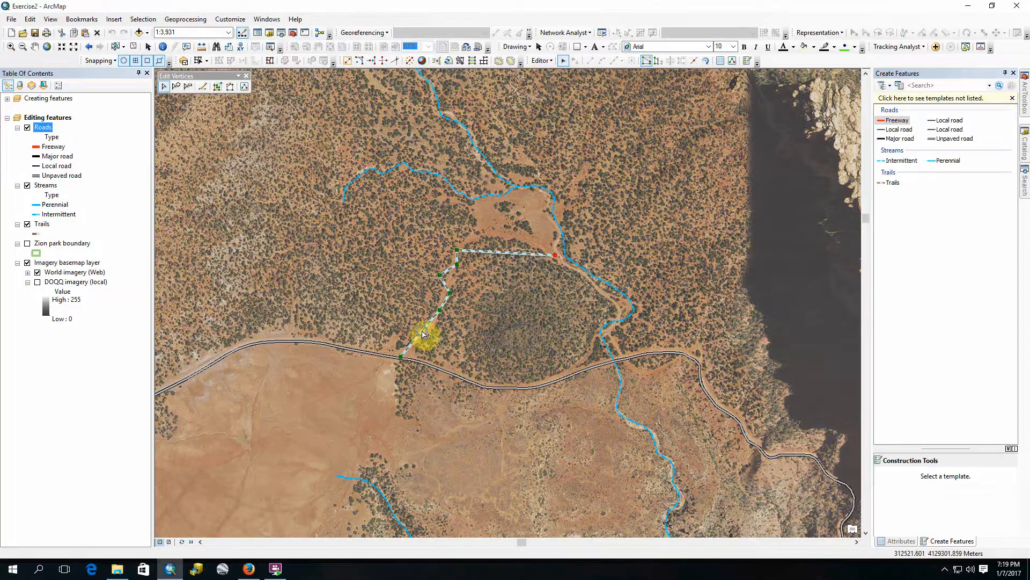
right_click(423, 334)
mouse_move(488, 400)
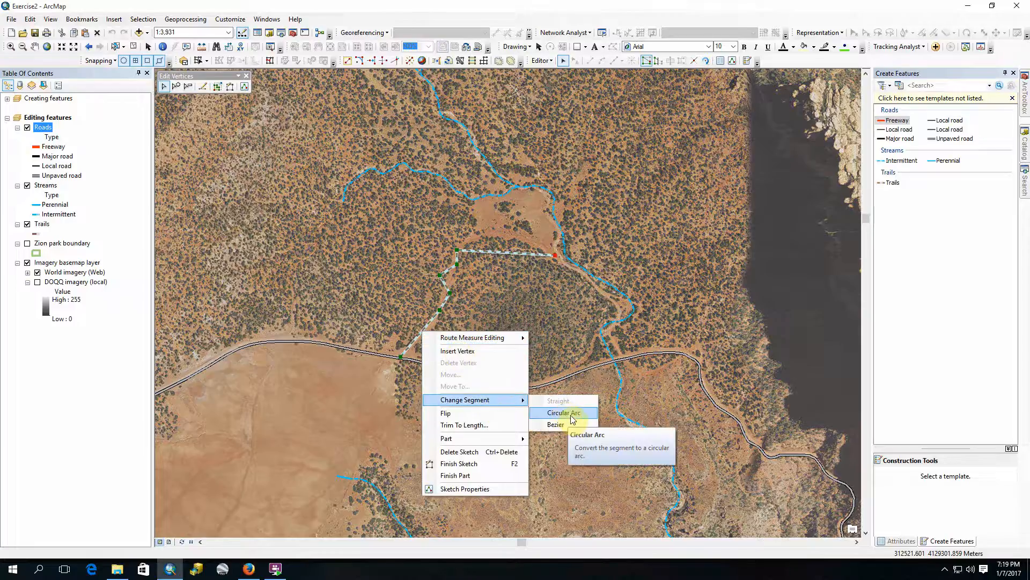
left_click(570, 413)
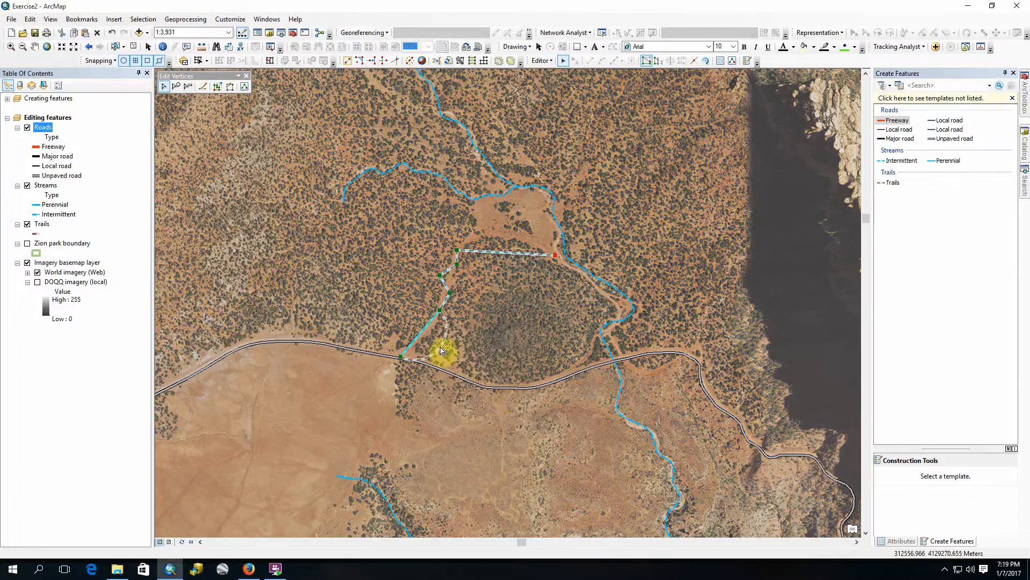
left_click_drag(441, 350, 431, 339)
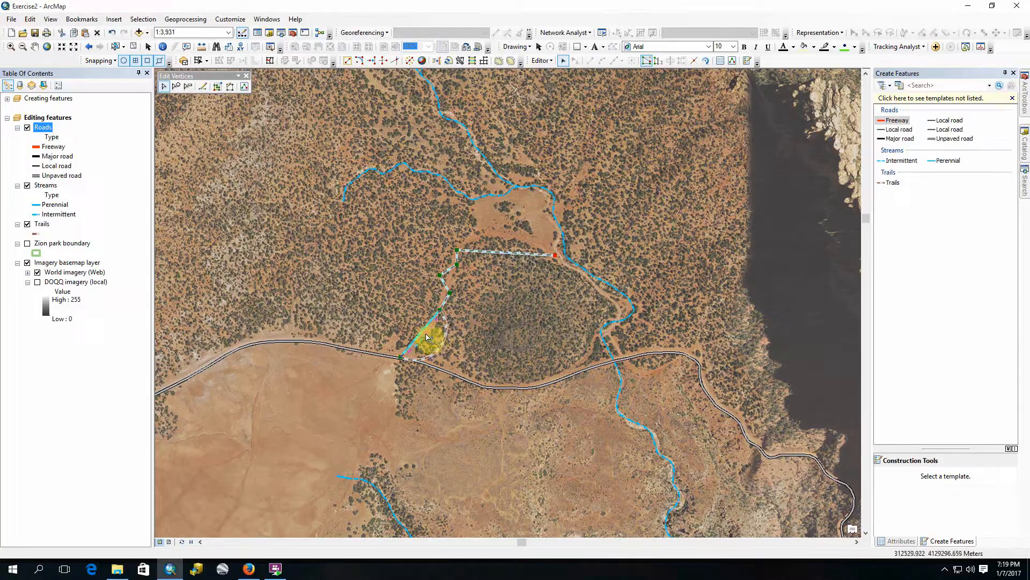
left_click_drag(426, 336, 426, 336)
left_click(467, 350)
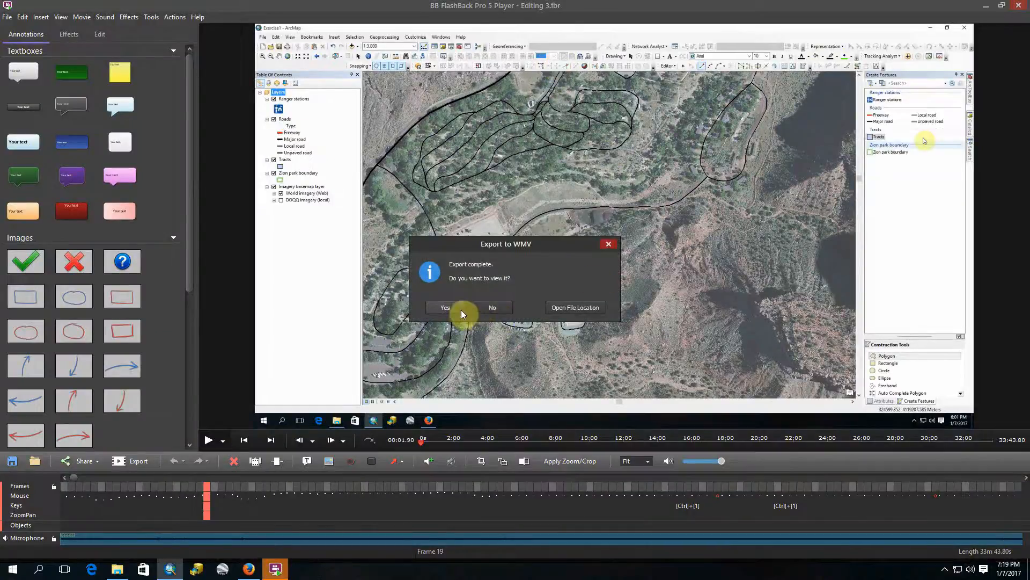
Decline viewing the exported video in BB FlashBack and switch back to ArcMap.
left_click(488, 304)
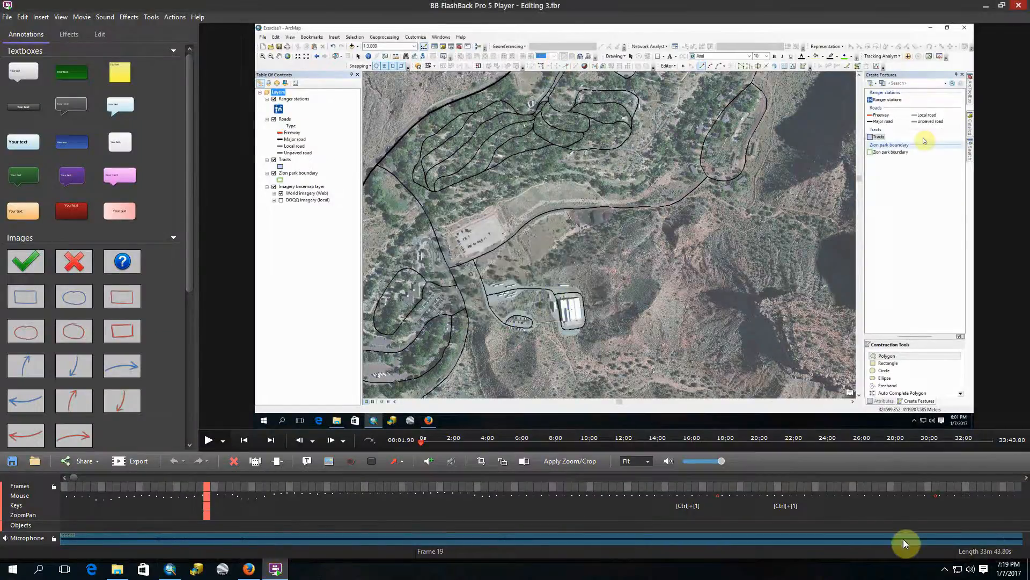
left_click(170, 568)
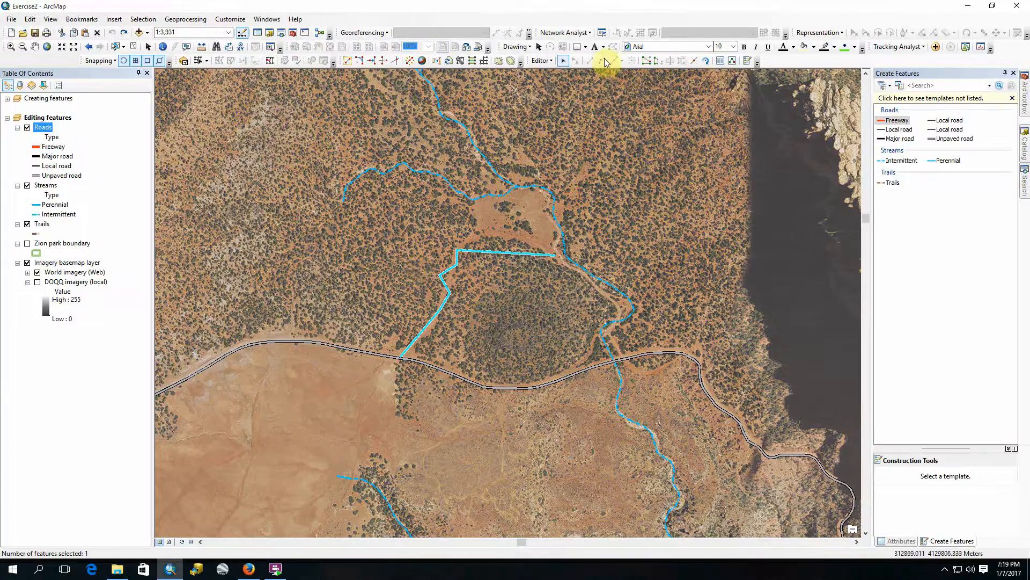
Change the trail's segment nearest the road to a circular arc, bow it slightly outward to the southeast, and finish the edit.
left_click(648, 62)
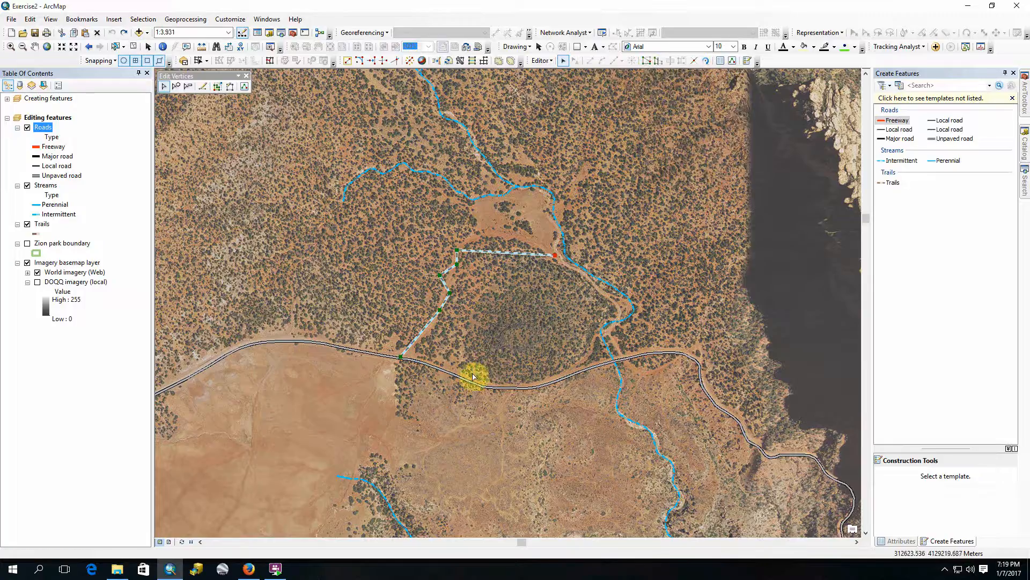
right_click(421, 336)
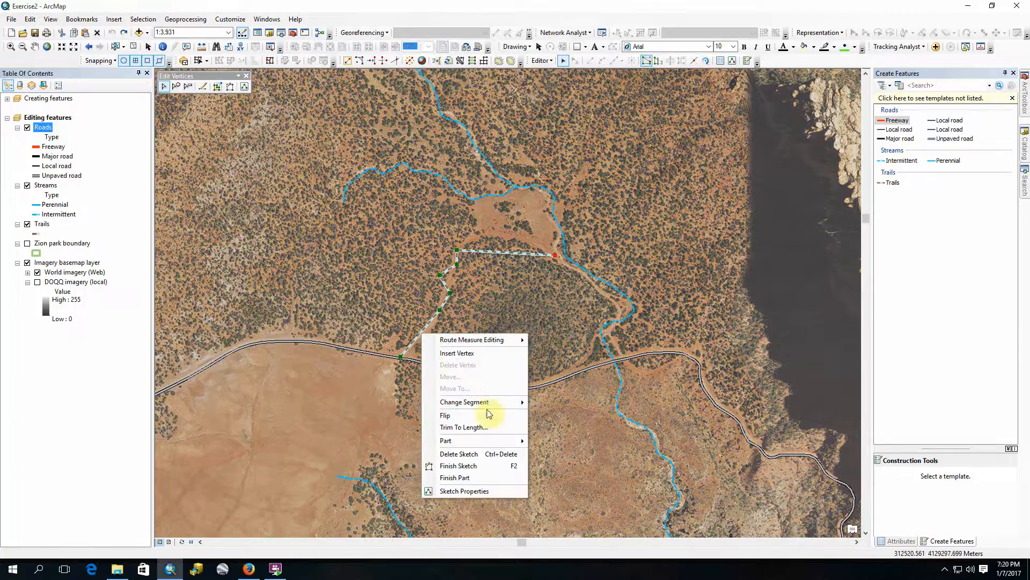
mouse_move(494, 406)
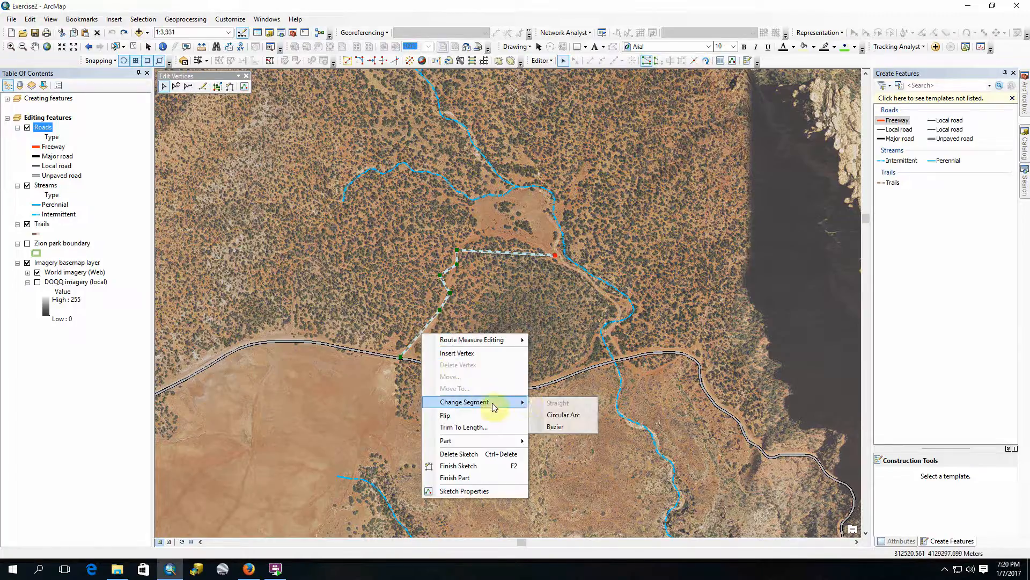
left_click(565, 416)
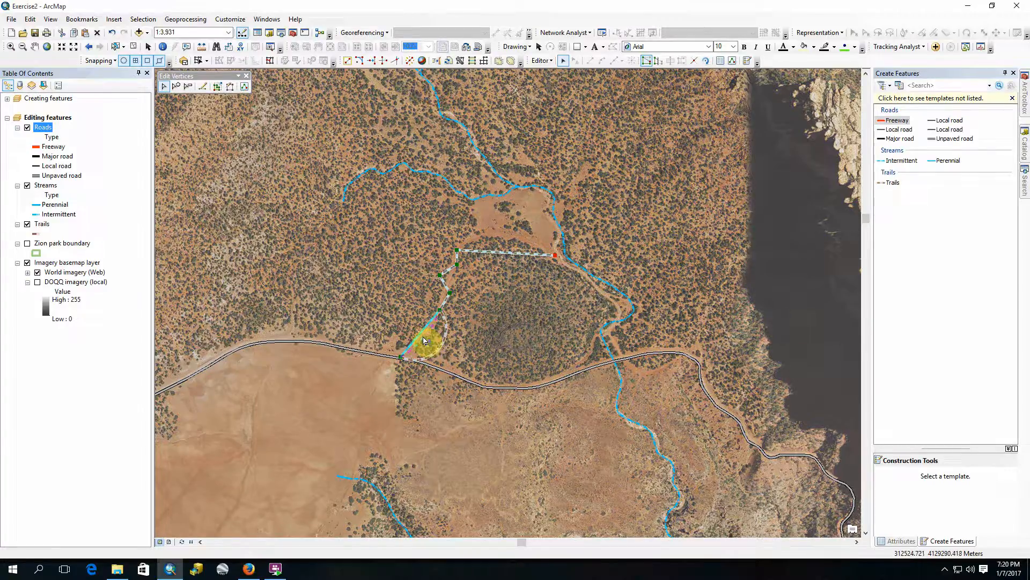
left_click_drag(422, 339, 424, 339)
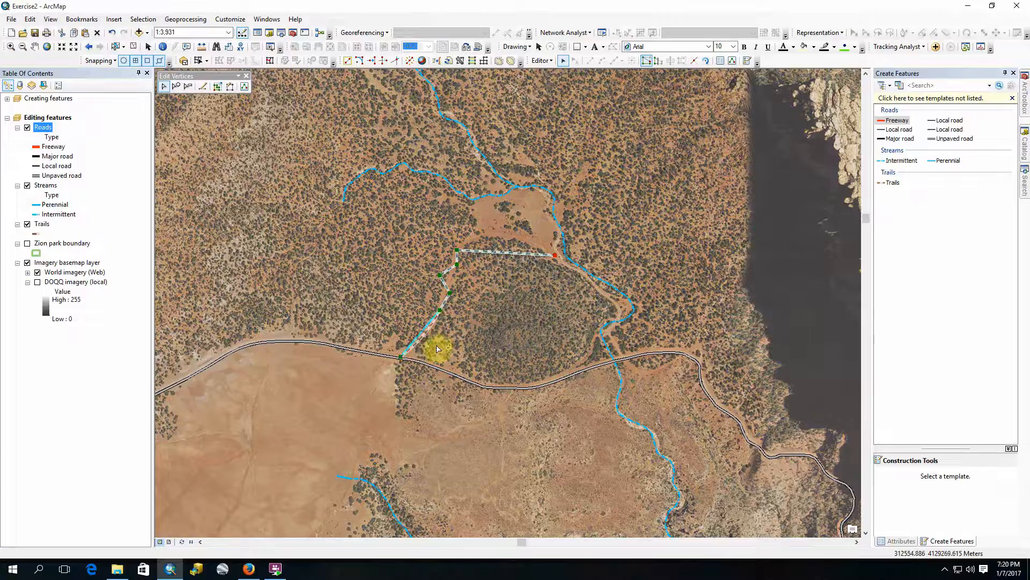
left_click(466, 351)
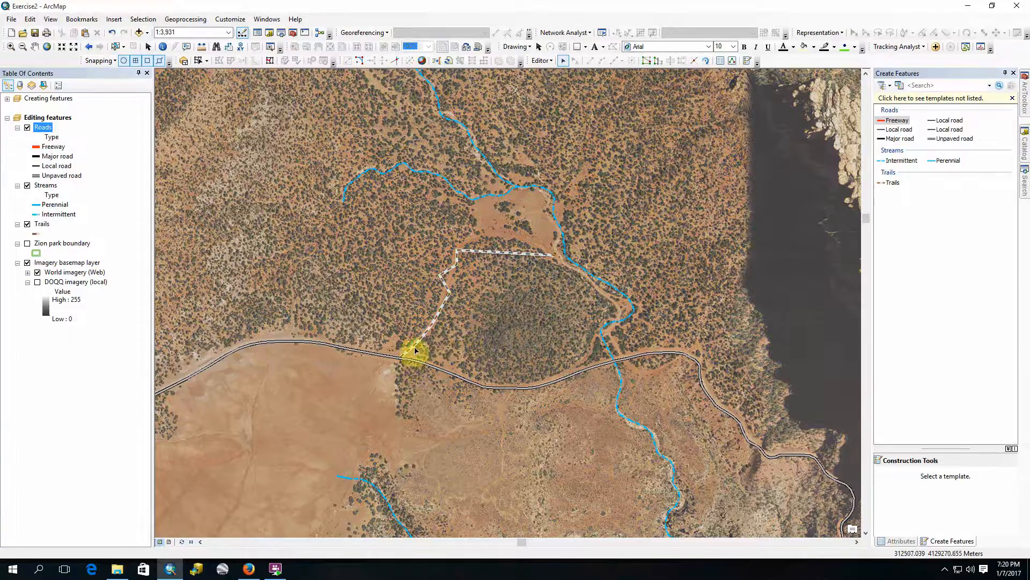
Delete the three zigzag vertices between the trail's upper corner and its curved road-end segment, and finish the edit.
left_click(457, 269)
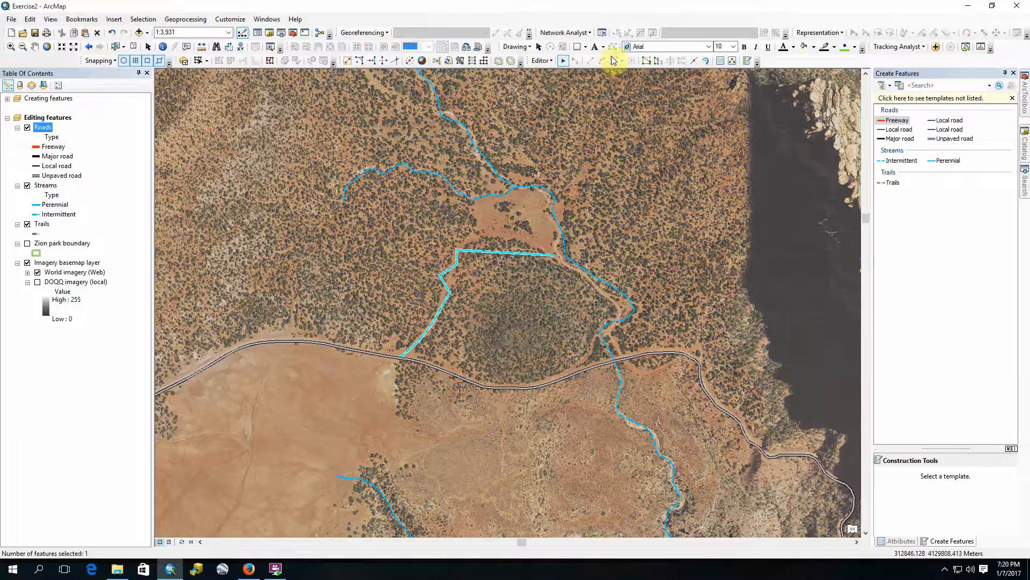
left_click(647, 61)
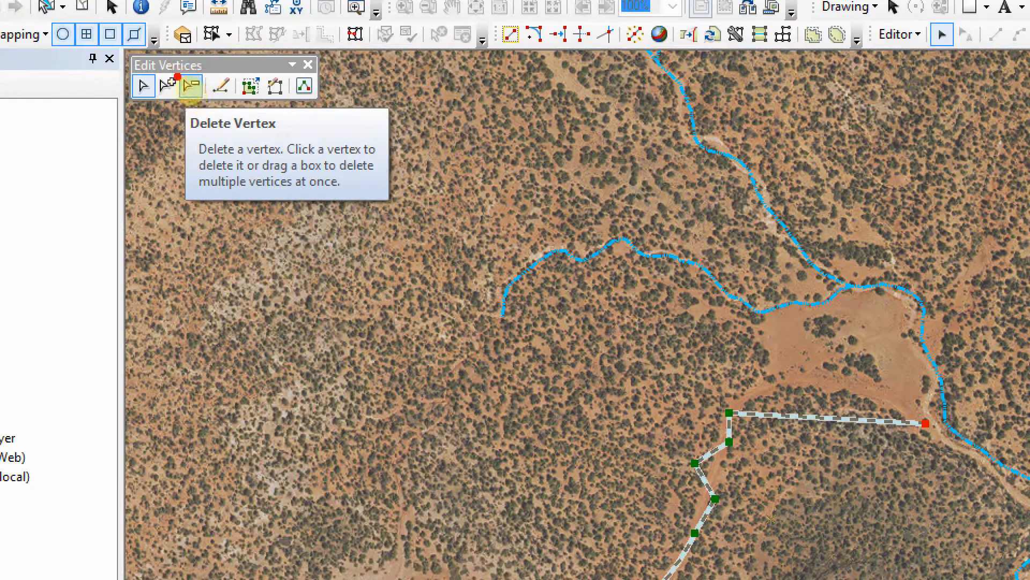
left_click(188, 87)
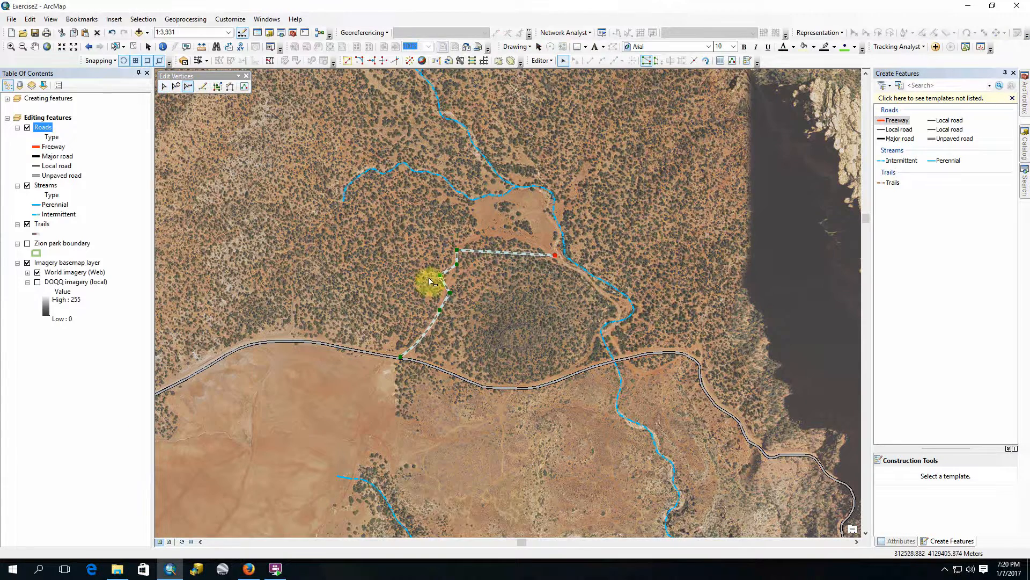
left_click(440, 275)
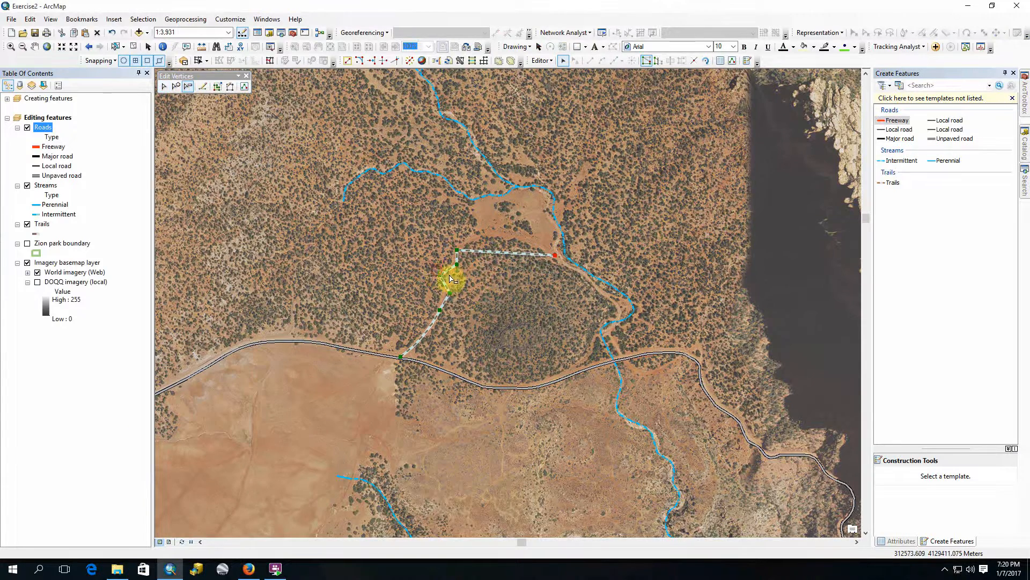
left_click(457, 264)
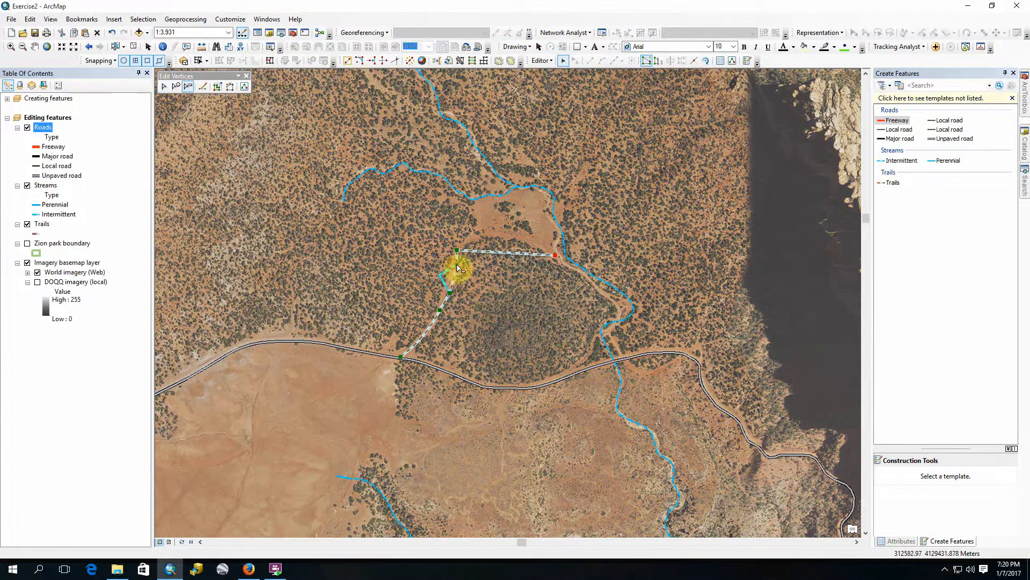
left_click(450, 292)
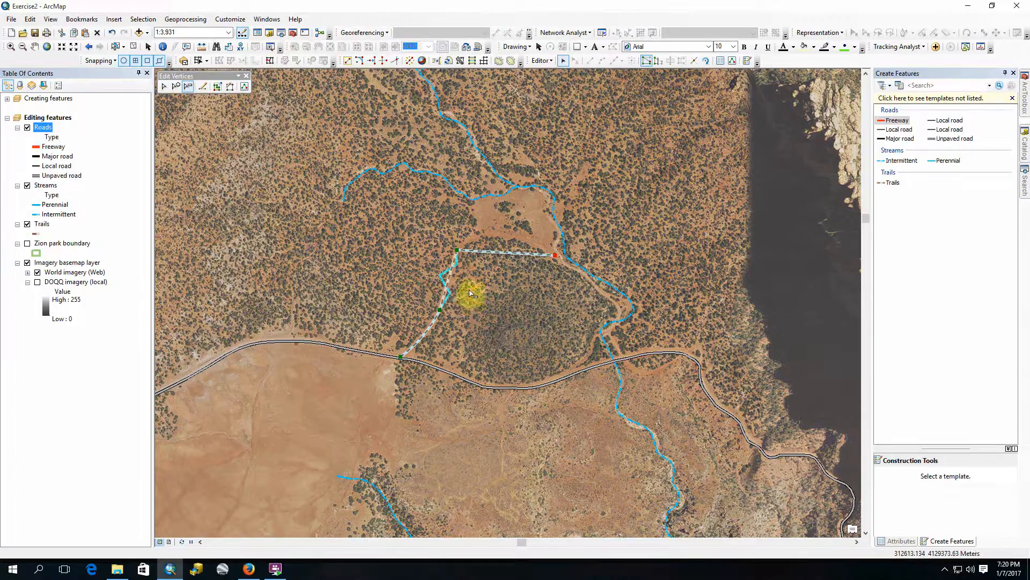
left_click(470, 295)
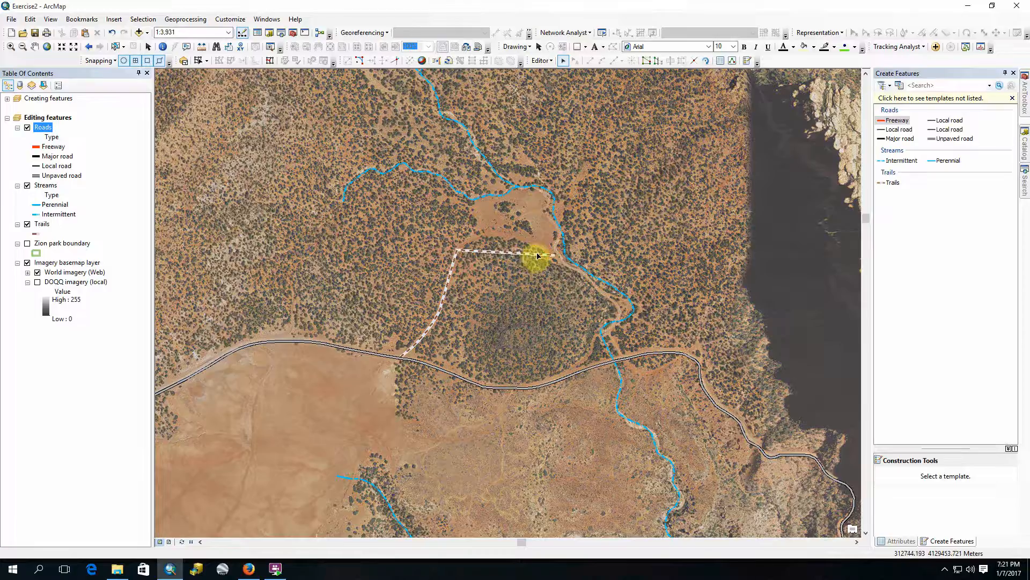
Open the existing trail's vertices for editing and change its upper, east-west segment to a Bezier curve.
key("F2")
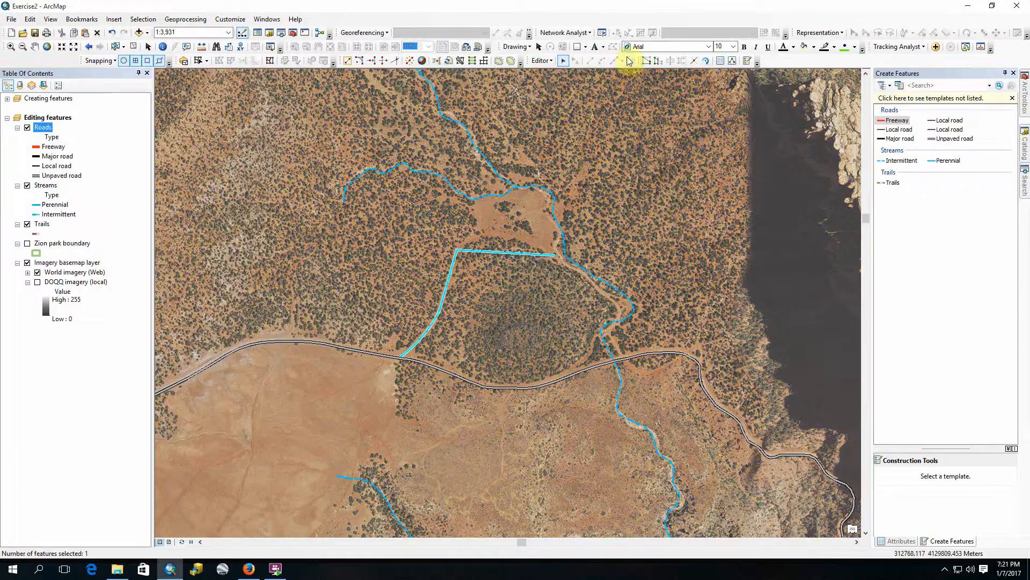
left_click(647, 60)
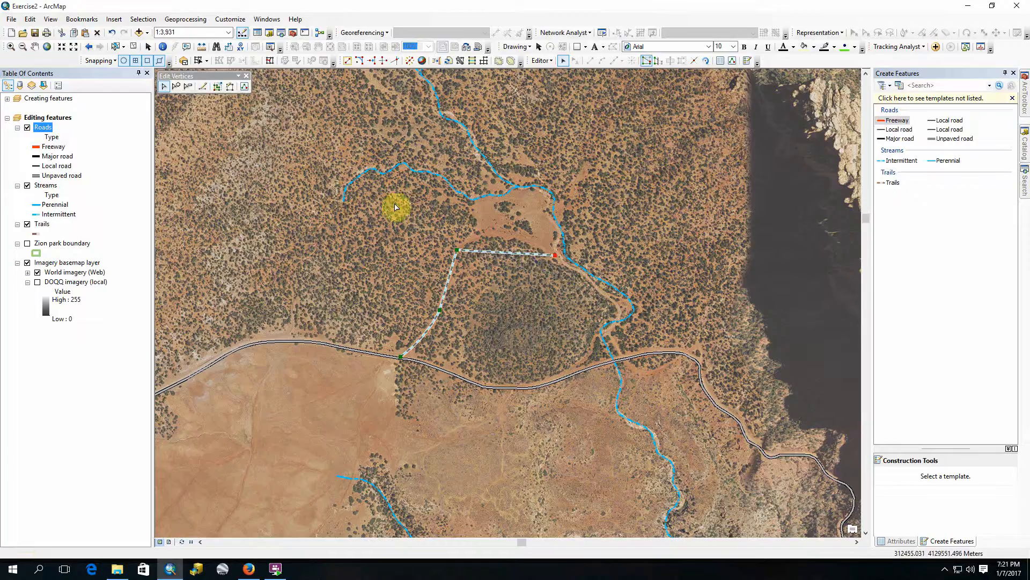
left_click(452, 301)
double_click(488, 252)
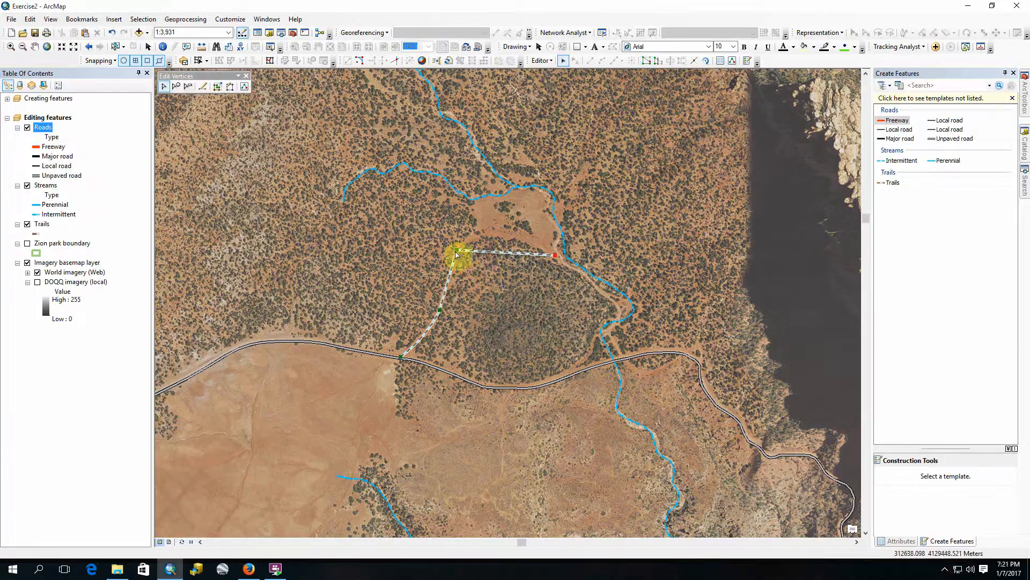
left_click(215, 87)
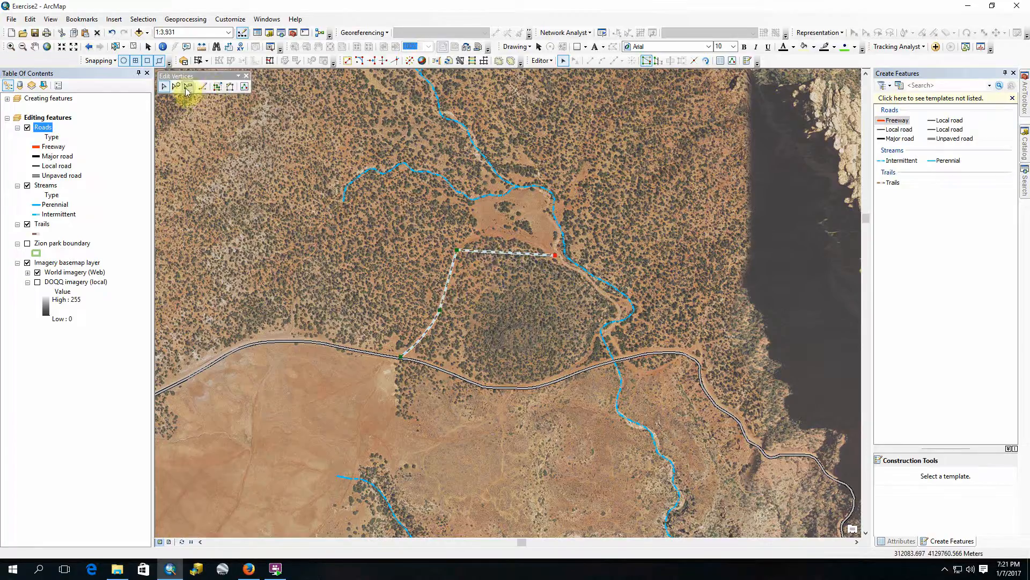
right_click(504, 254)
right_click(494, 250)
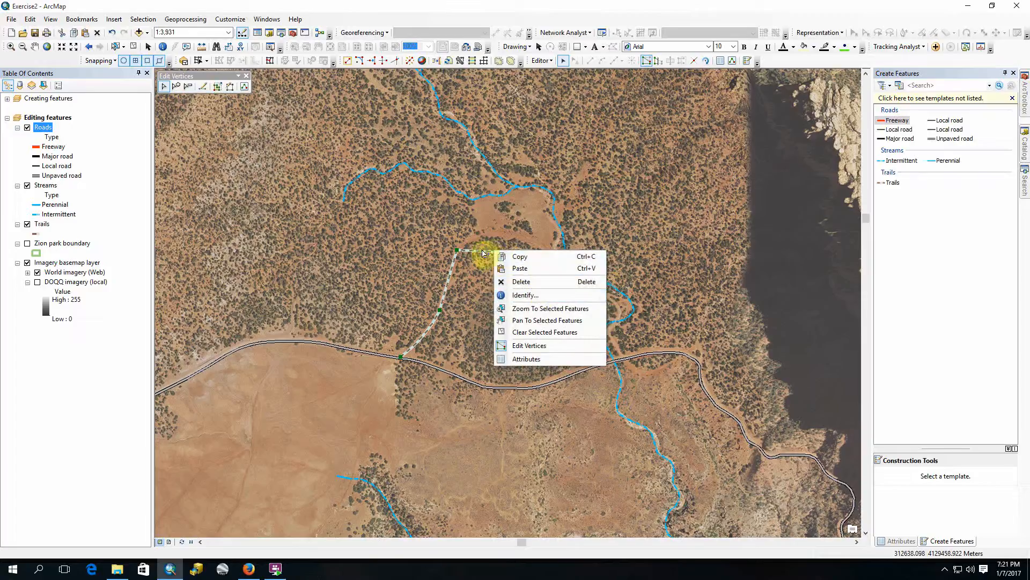
right_click(483, 254)
mouse_move(537, 319)
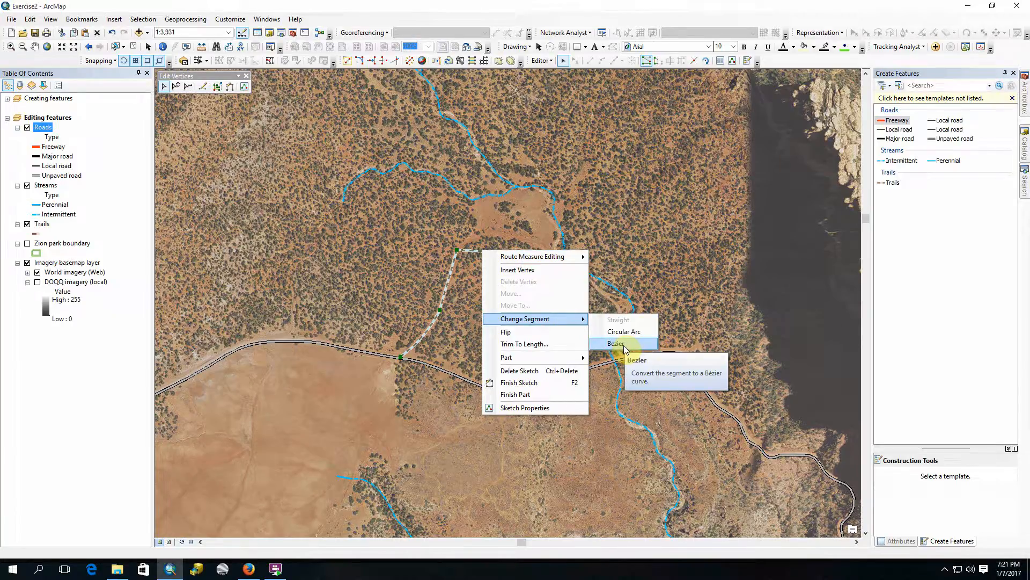
left_click(615, 343)
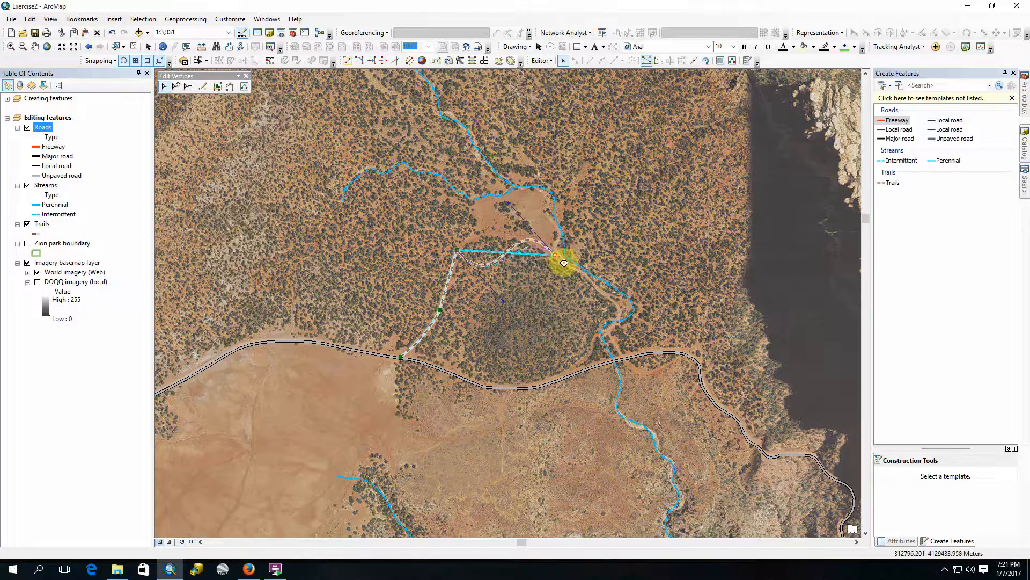
Adjust the trail's east endpoint and Bezier handles so the upper segment arches northward along the clearing's southern edge, and finish the edit.
left_click_drag(565, 262, 565, 263)
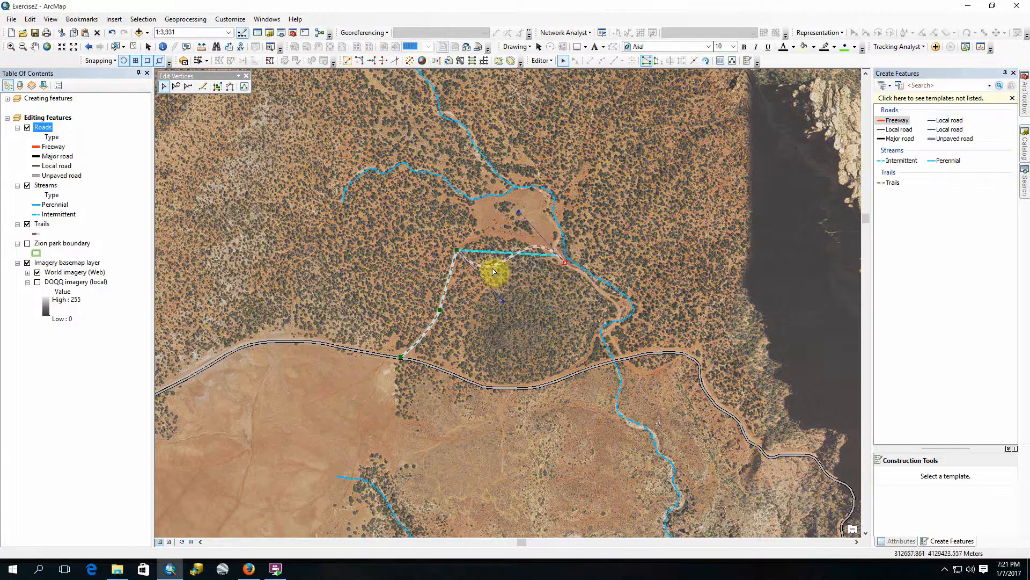
left_click_drag(492, 271, 506, 300)
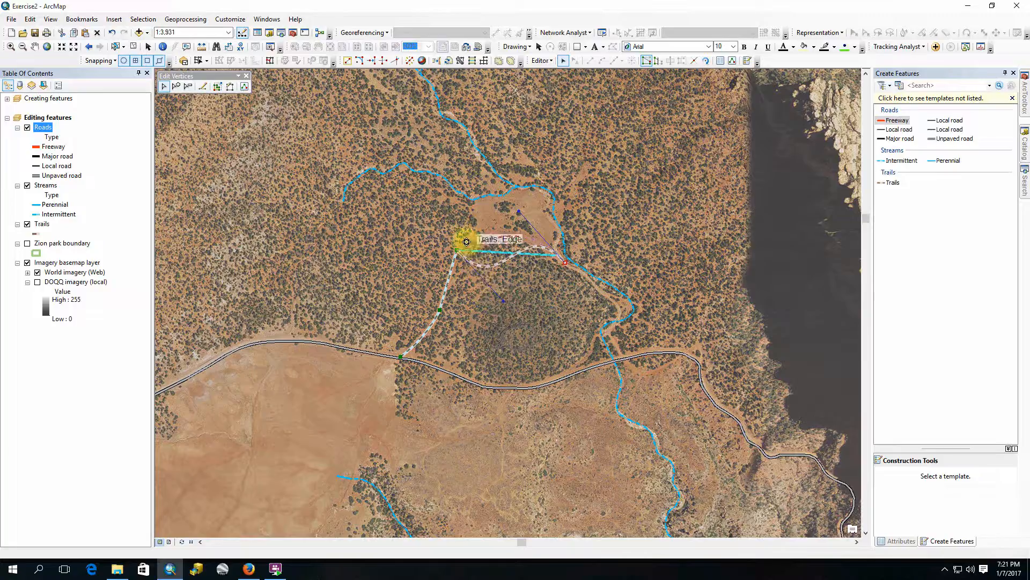
left_click_drag(467, 241, 461, 237)
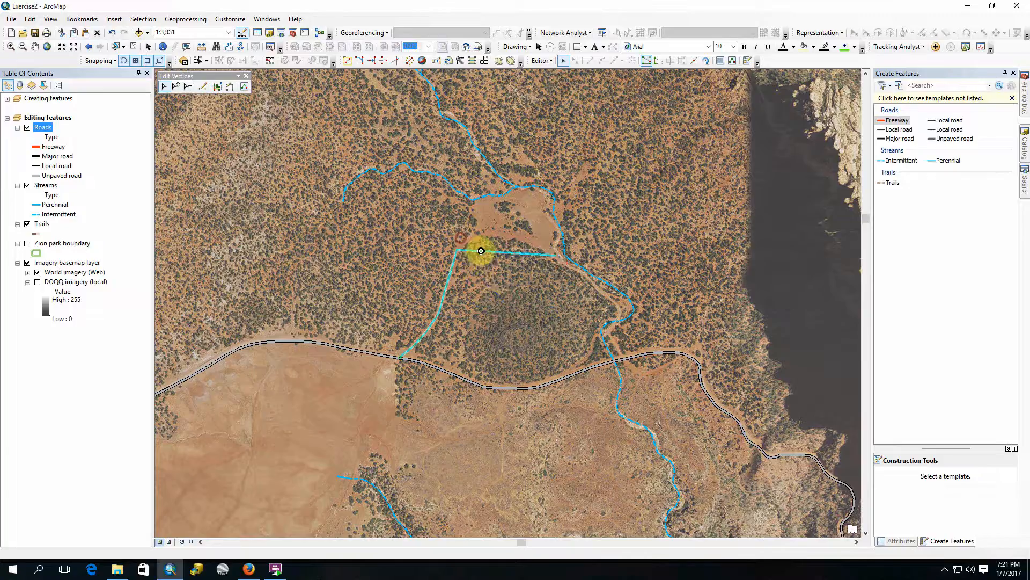
left_click(540, 289)
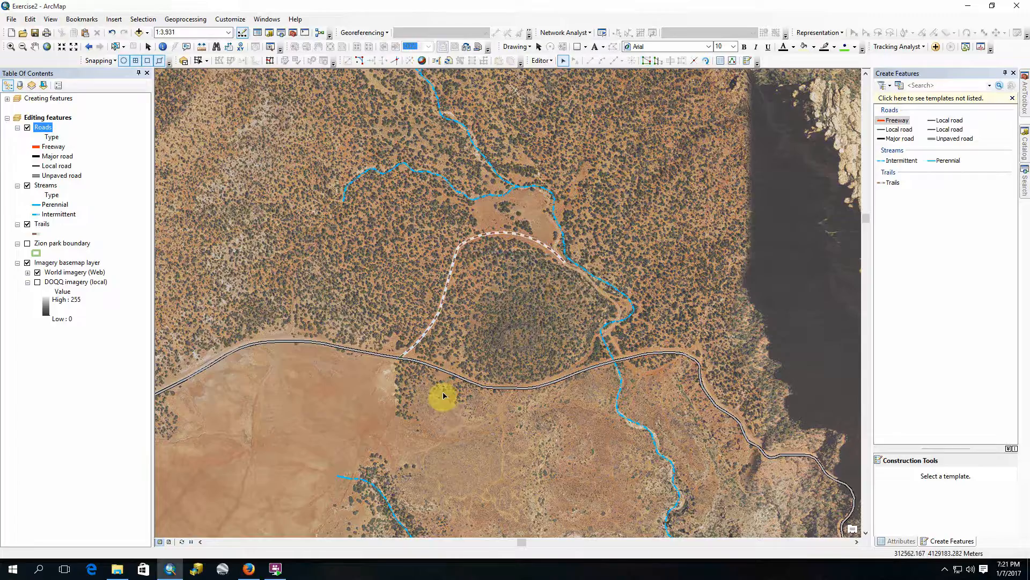
Nudge the trail's northwest corner vertex to smooth its junction with the Bezier curve, and finish the edits.
double_click(459, 250)
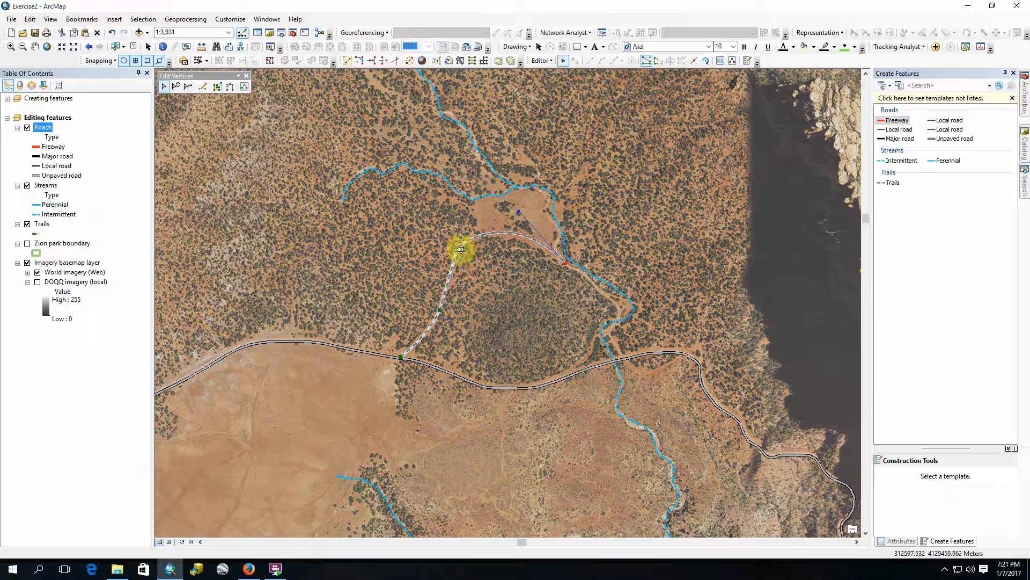
left_click(494, 269)
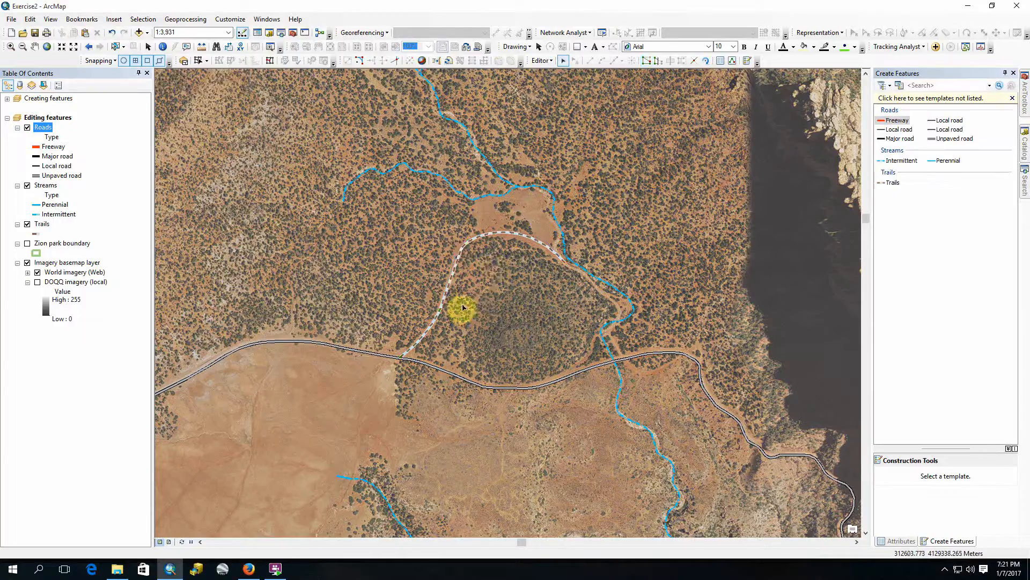
double_click(460, 250)
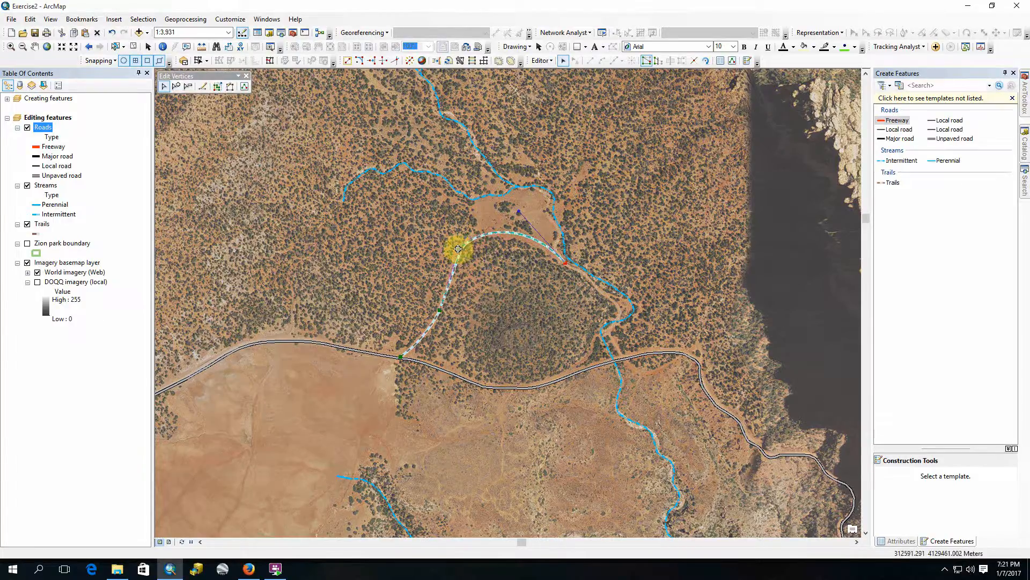
left_click(495, 275)
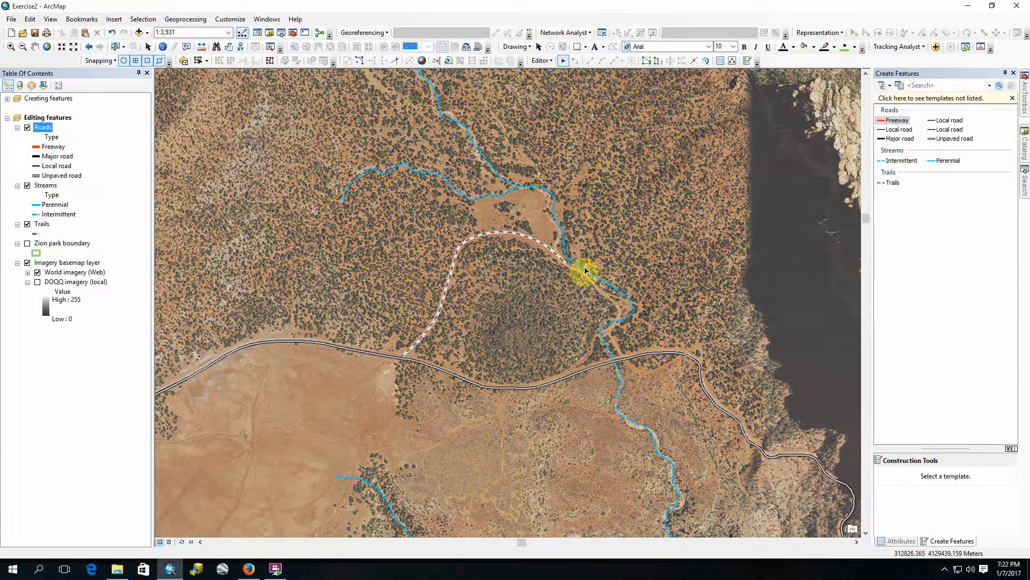
Try reshaping the stream's eastward bend north of the road along a more westerly path through the trail's endpoint, and undo the reshape.
double_click(627, 299)
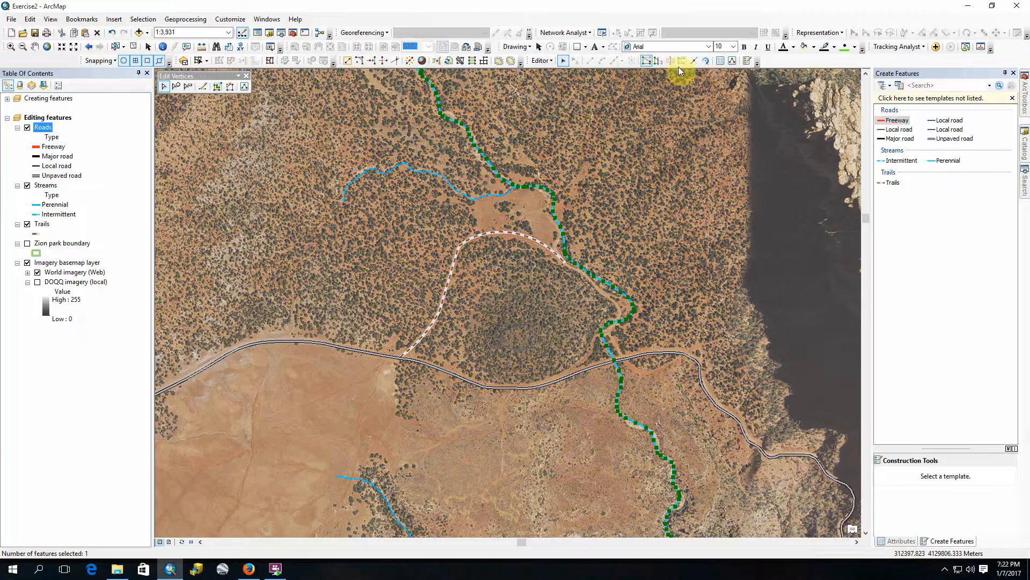
left_click(658, 60)
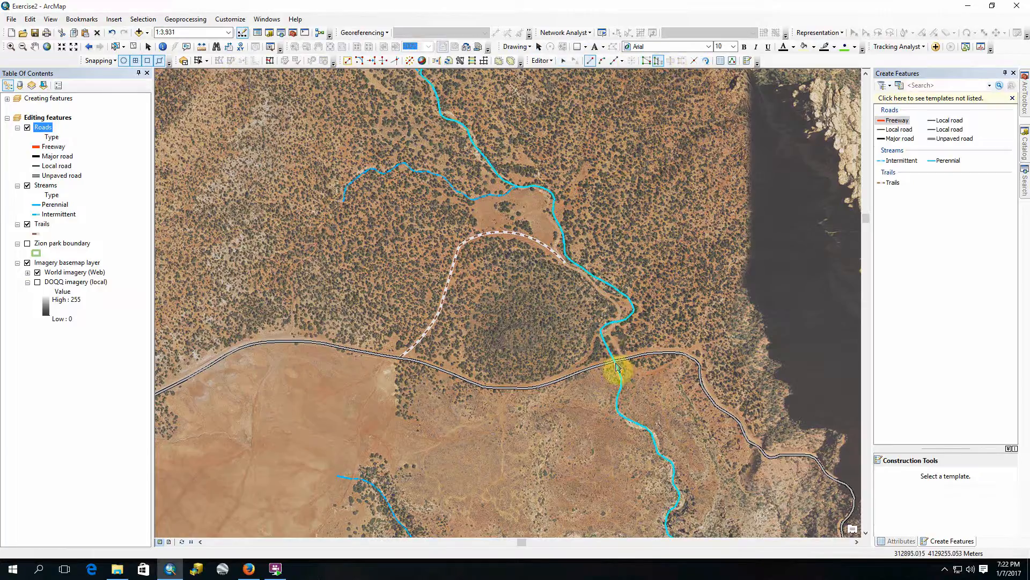
left_click(612, 324)
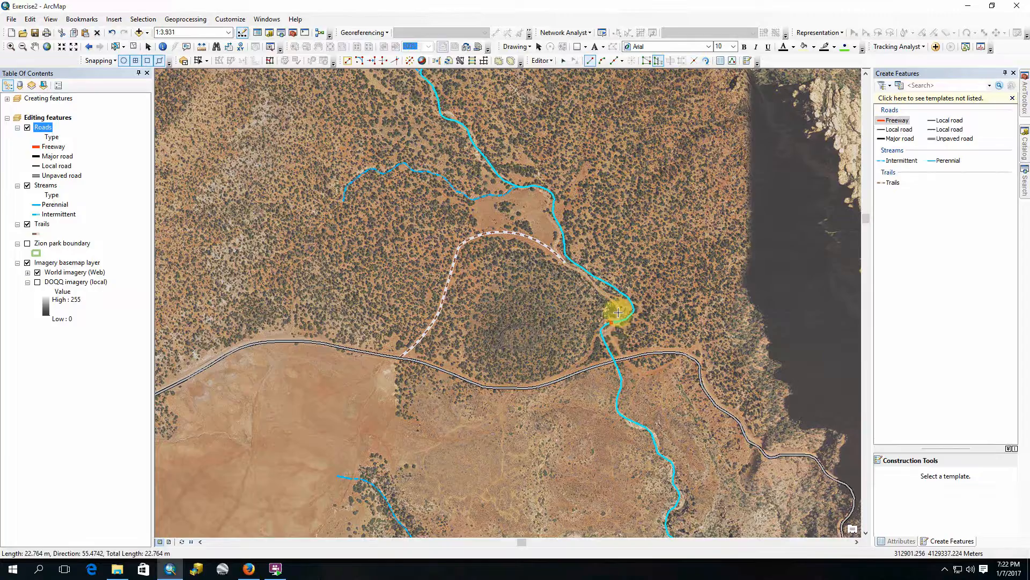
left_click(618, 317)
left_click(618, 307)
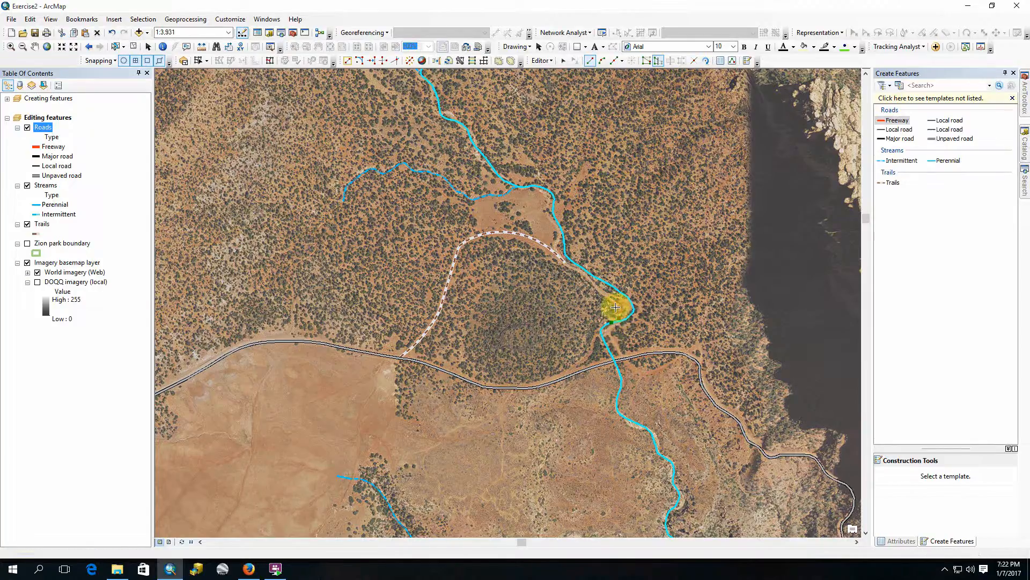
left_click(611, 299)
left_click(596, 288)
left_click(587, 278)
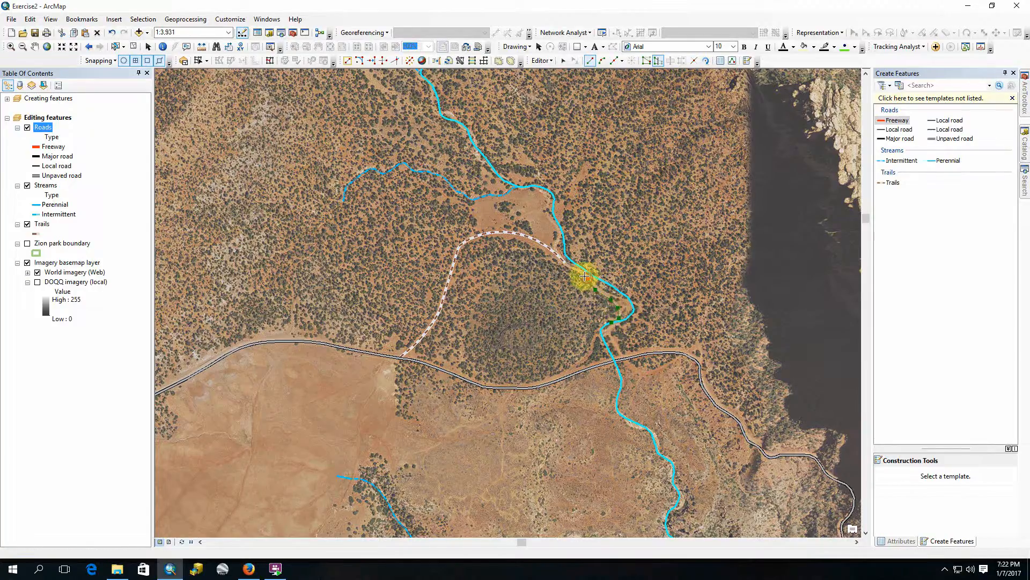
left_click(579, 271)
left_click(565, 263)
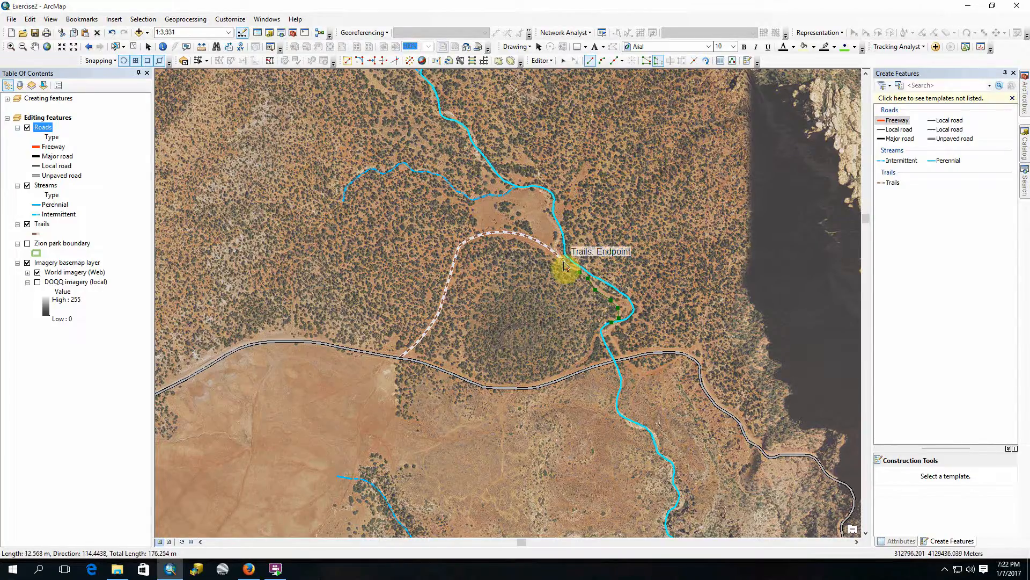
double_click(561, 227)
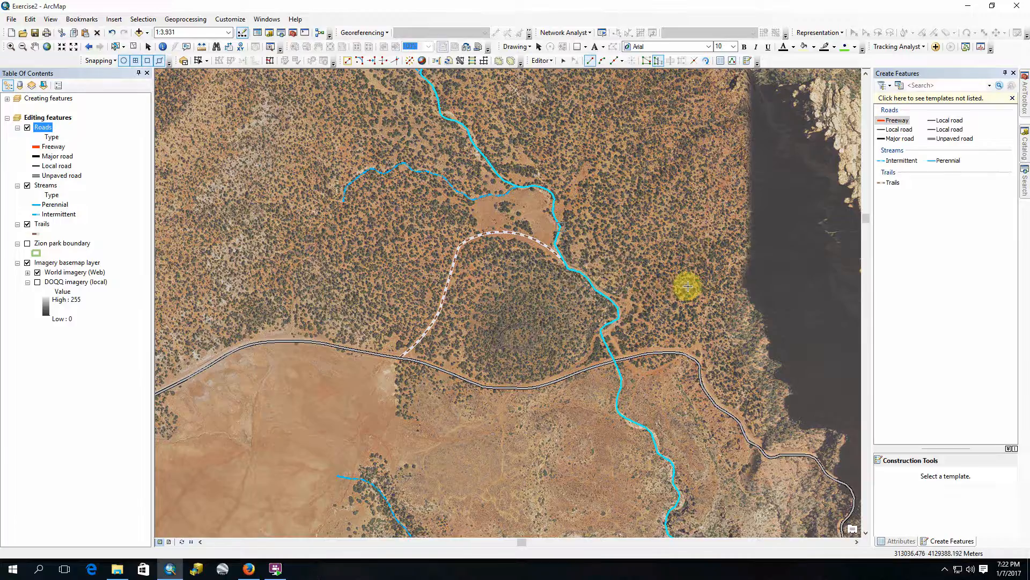
key("ctrl+z")
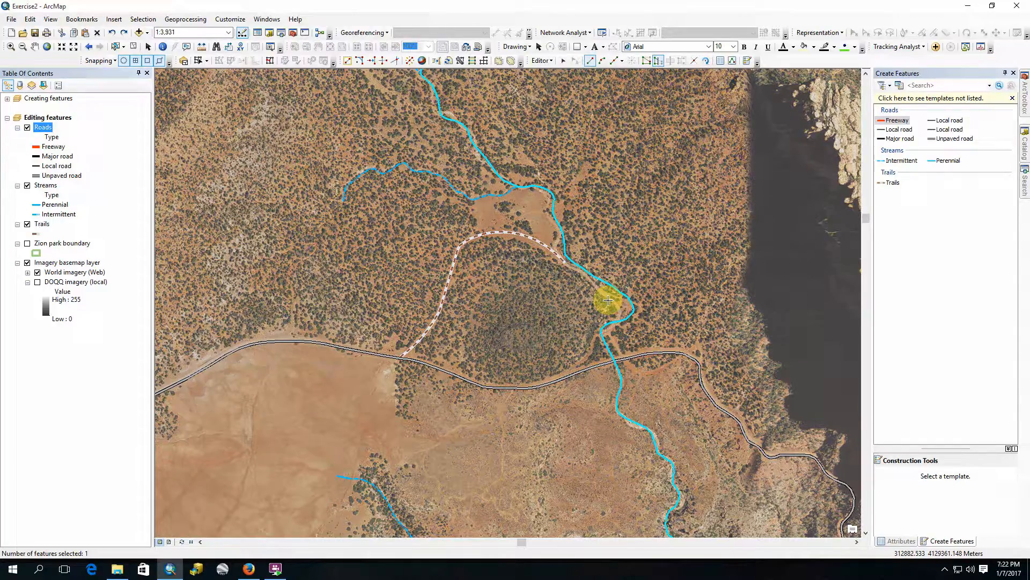
left_click(944, 569)
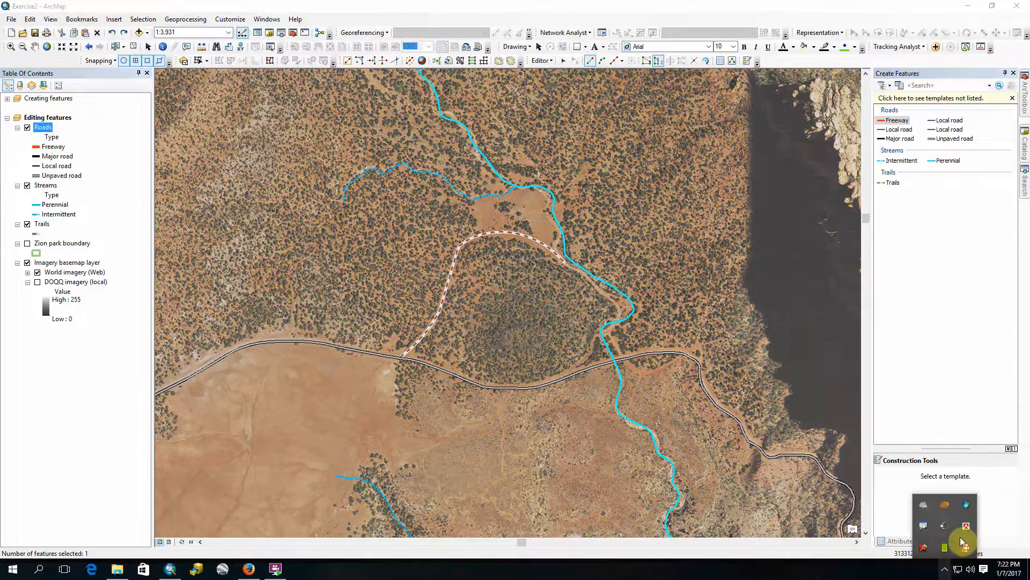
right_click(966, 547)
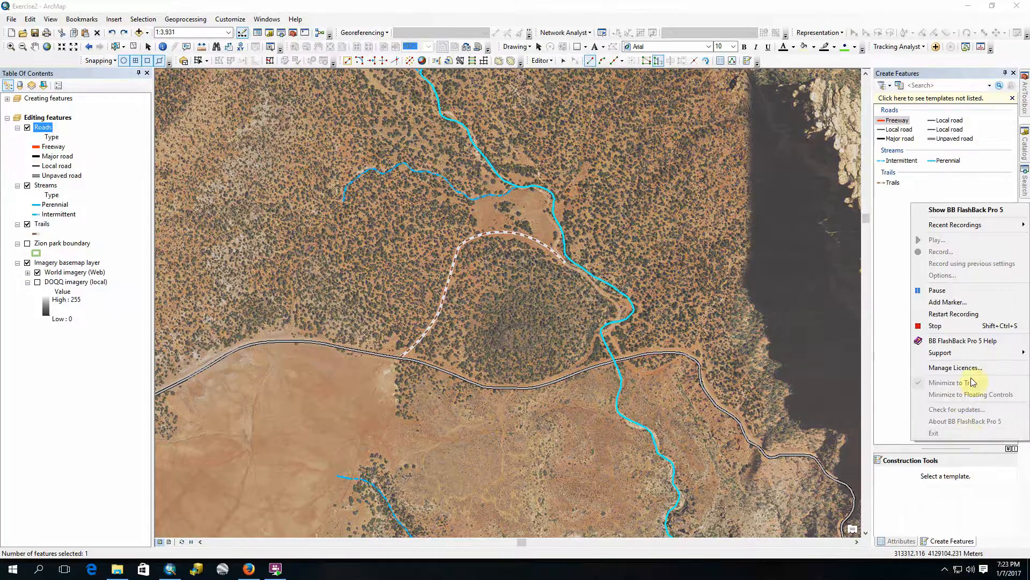